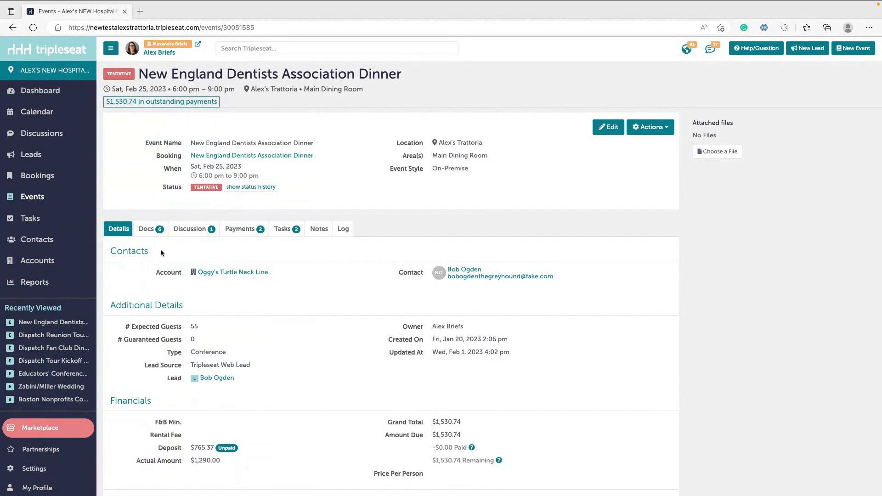
# - Open the Contract & Event Order document of the New England Dentists Association Dinner at its Billing Widget
pyautogui.click(150, 233)
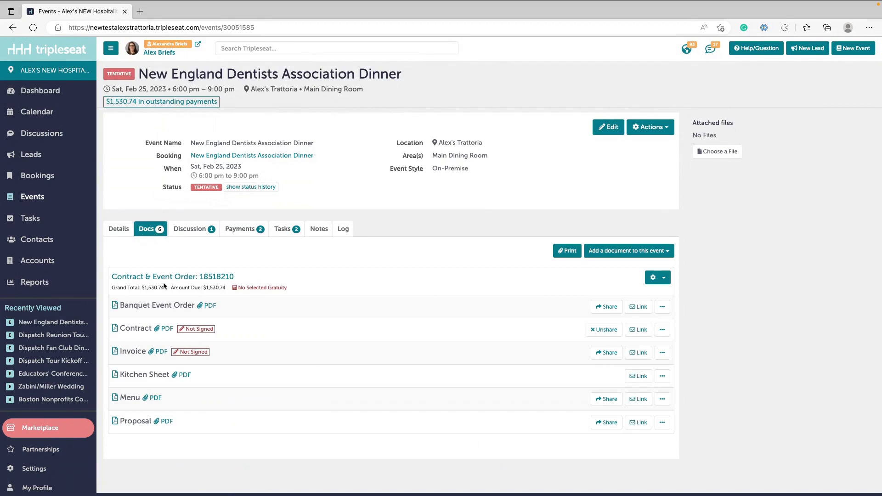
pyautogui.click(187, 278)
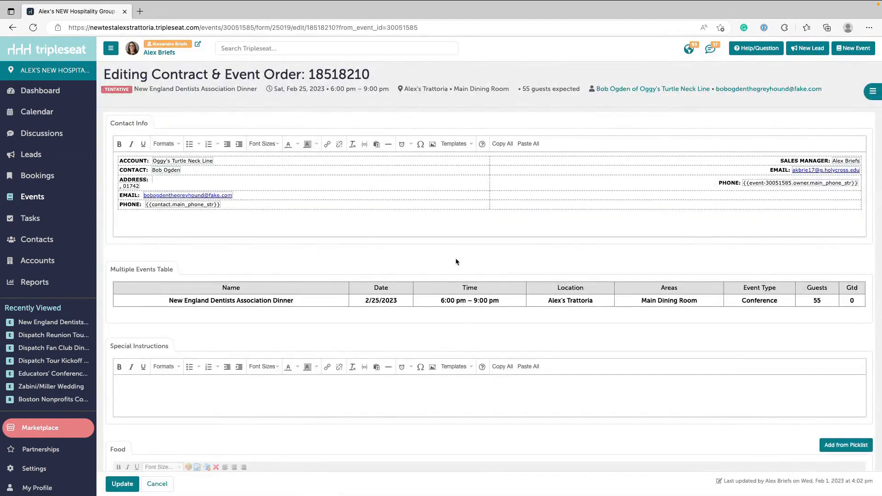
pyautogui.scroll(-7, 456, 261)
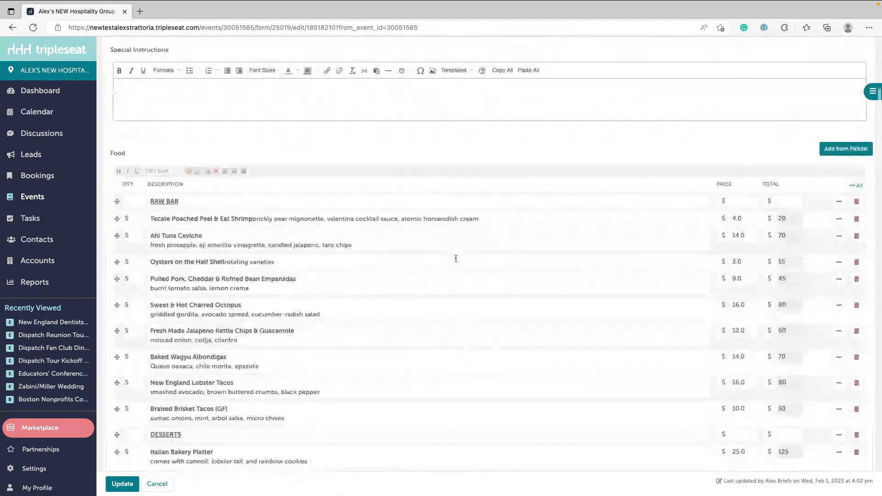
pyautogui.scroll(-10, 456, 259)
pyautogui.scroll(-9, 455, 261)
pyautogui.scroll(-8, 457, 262)
pyautogui.scroll(-1, 456, 261)
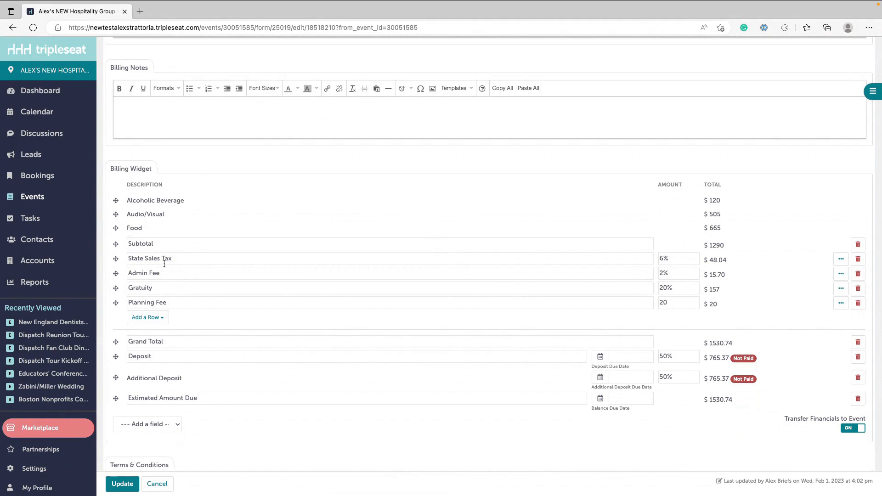
# - Review the Admin Fee, Gratuity and Planning Fee rows with their amounts and totals in the Billing Widget
pyautogui.click(149, 271)
pyautogui.click(155, 288)
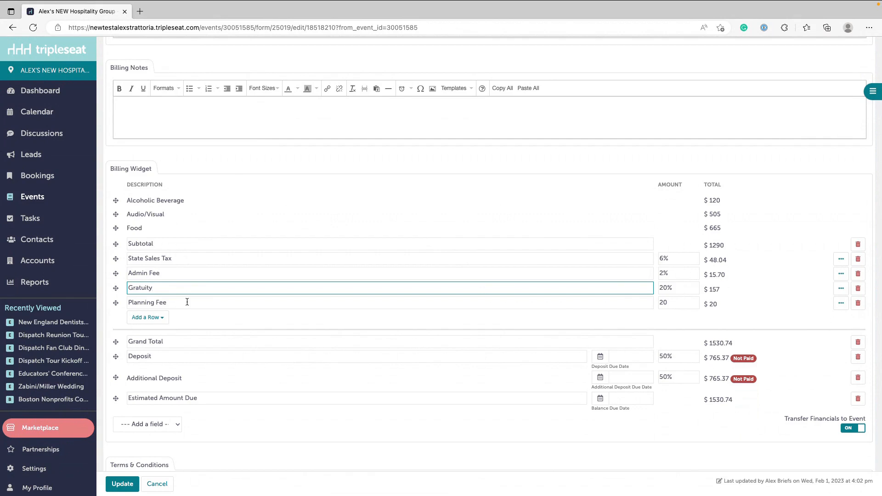
pyautogui.click(506, 222)
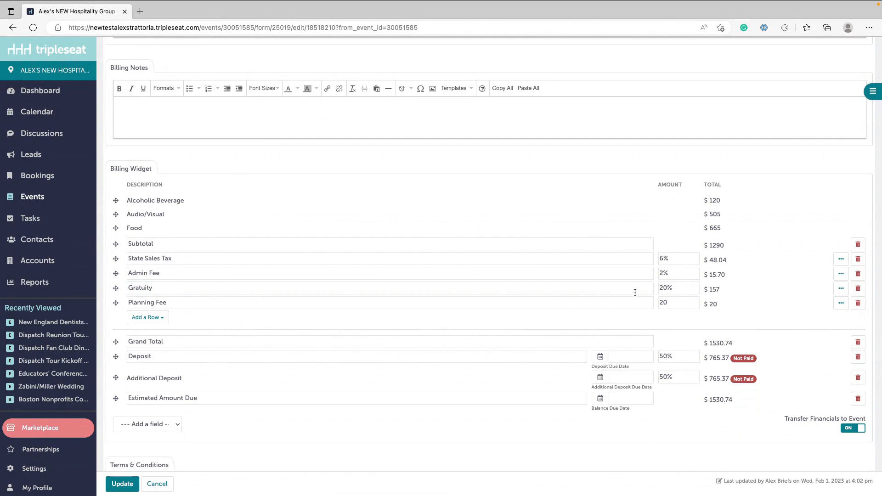
pyautogui.click(672, 301)
pyautogui.click(706, 302)
# - Expand the State Sales Tax row's options and apply the row to the All billing detail
pyautogui.click(841, 259)
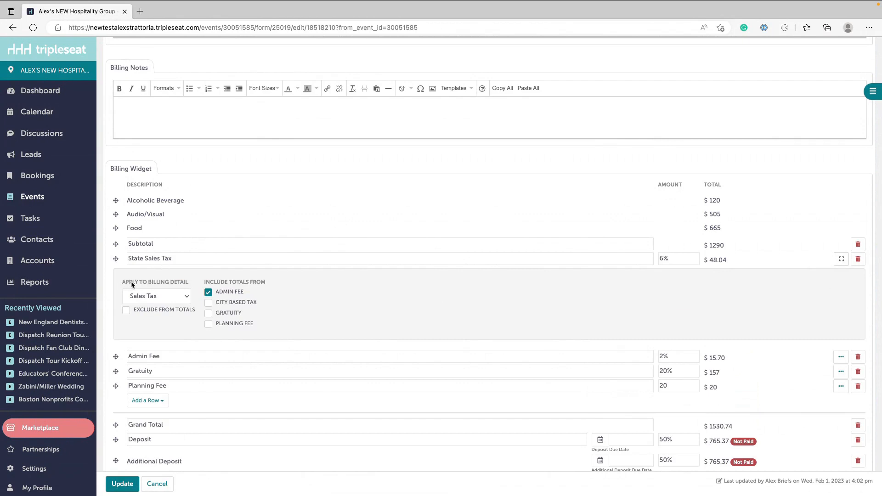
pyautogui.click(176, 297)
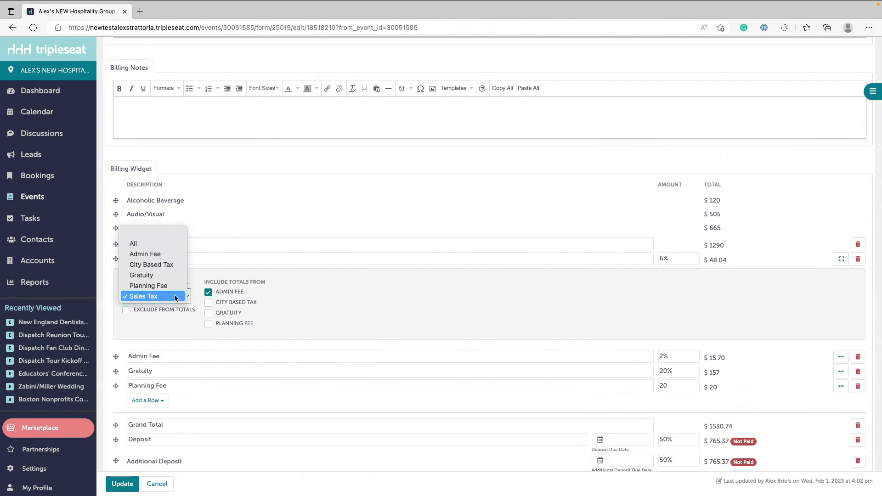
pyautogui.click(143, 297)
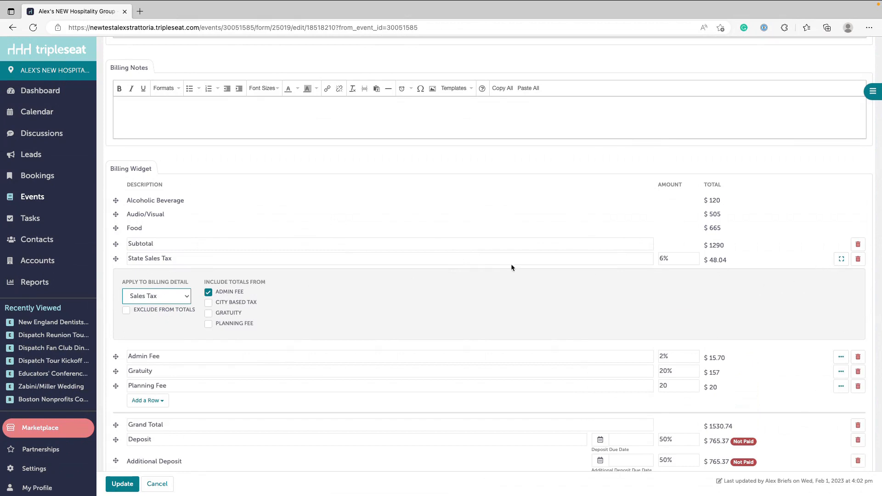
pyautogui.click(153, 297)
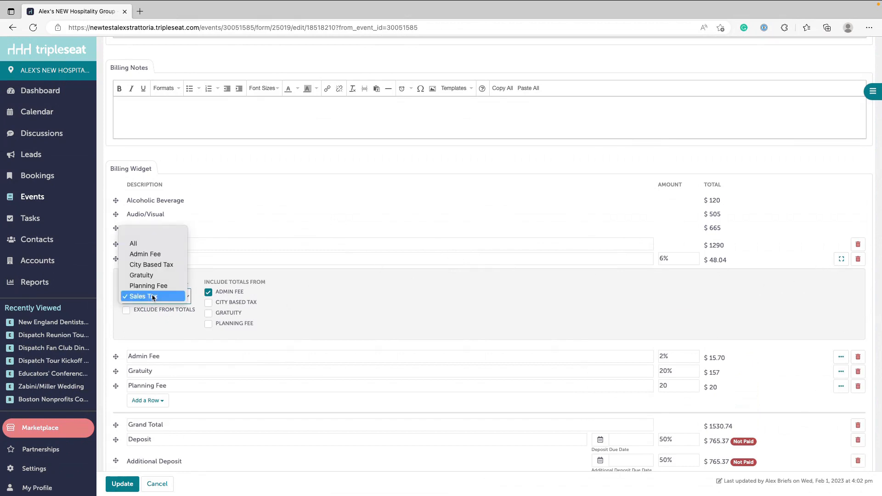
pyautogui.click(140, 247)
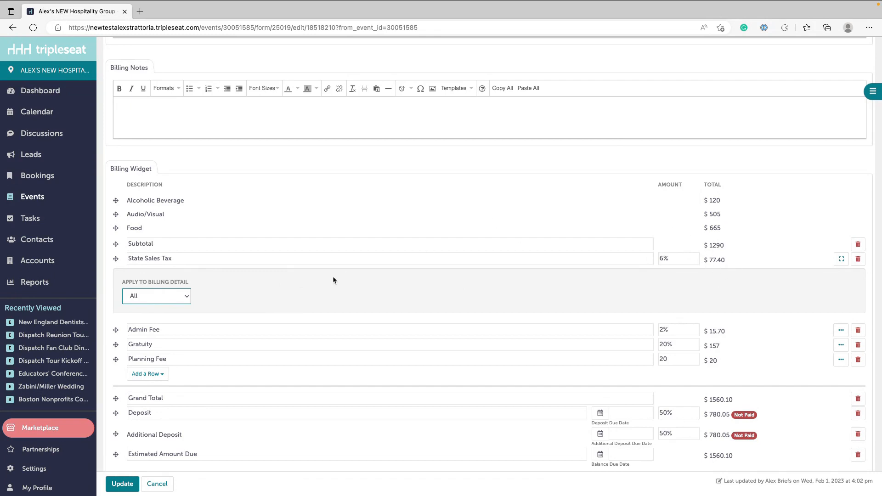
# - Apply State Sales Tax to the Sales Tax billing detail again and collapse the row's options
pyautogui.click(188, 300)
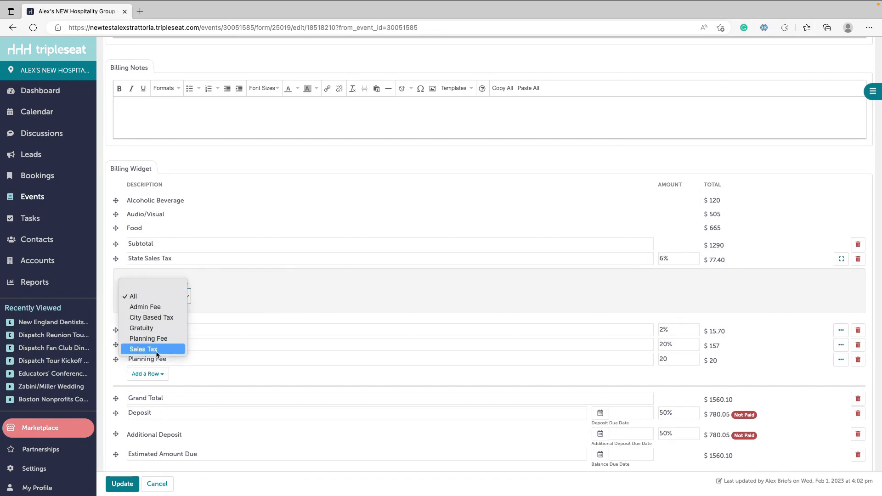
pyautogui.click(202, 325)
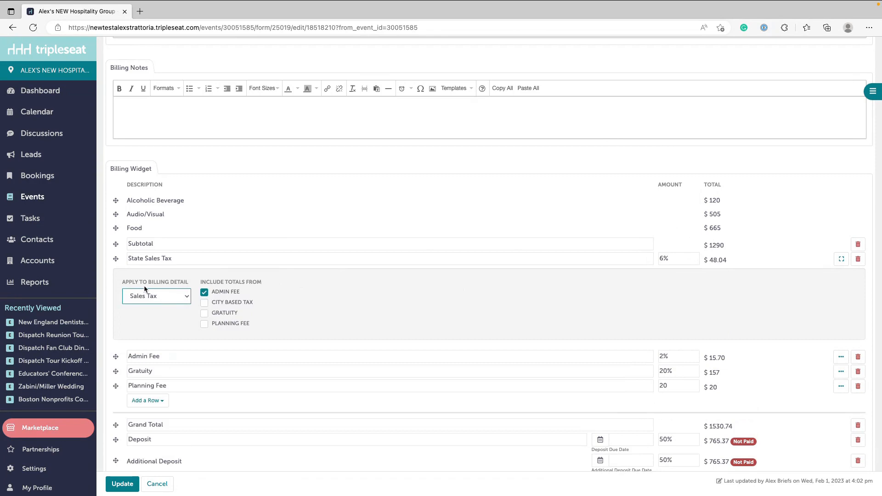
pyautogui.click(842, 260)
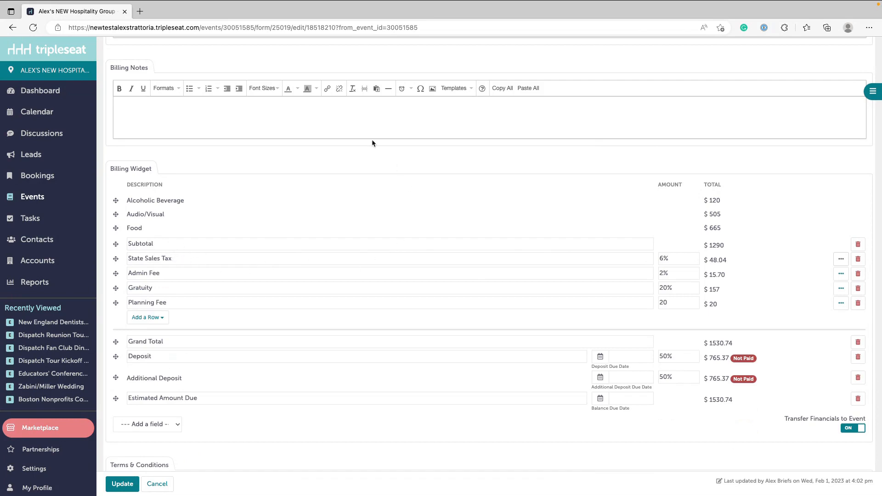
# - Expand the options of all Food items, toggle Sales Tax off and on for the Ahi Tuna Ceviche, and collapse them again
pyautogui.scroll(8, 373, 143)
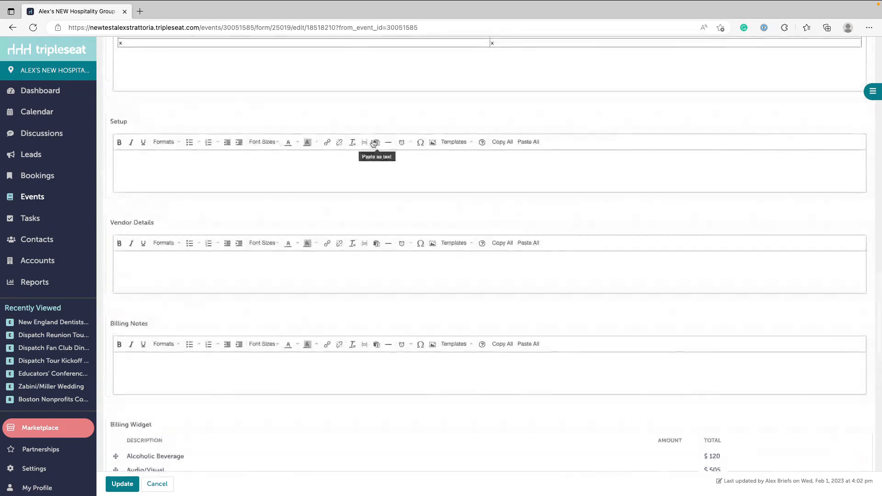
pyautogui.scroll(8, 373, 144)
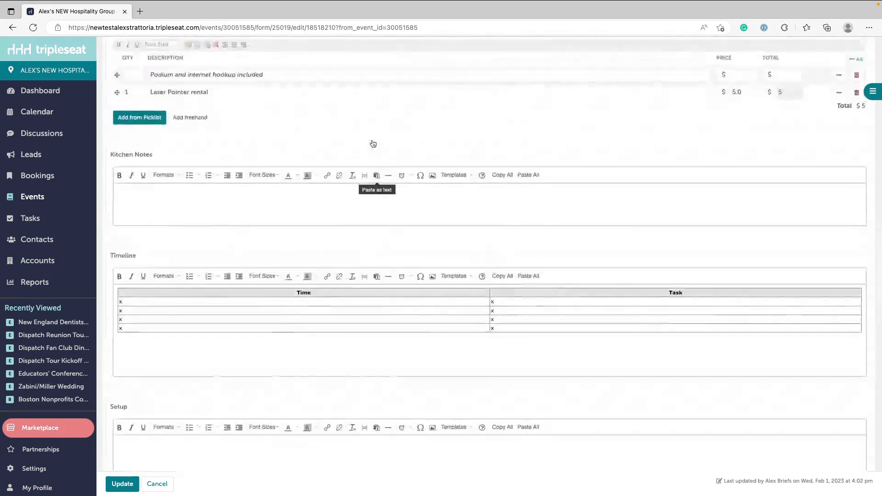
pyautogui.scroll(10, 373, 144)
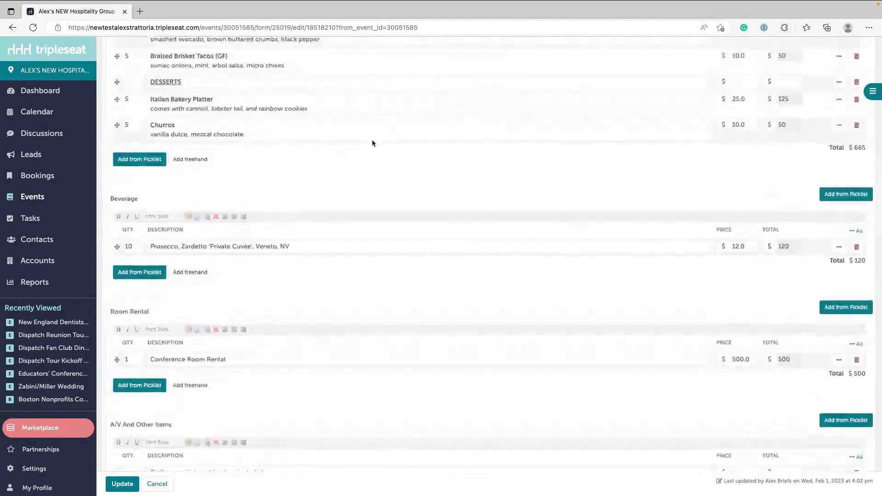
pyautogui.scroll(4, 372, 143)
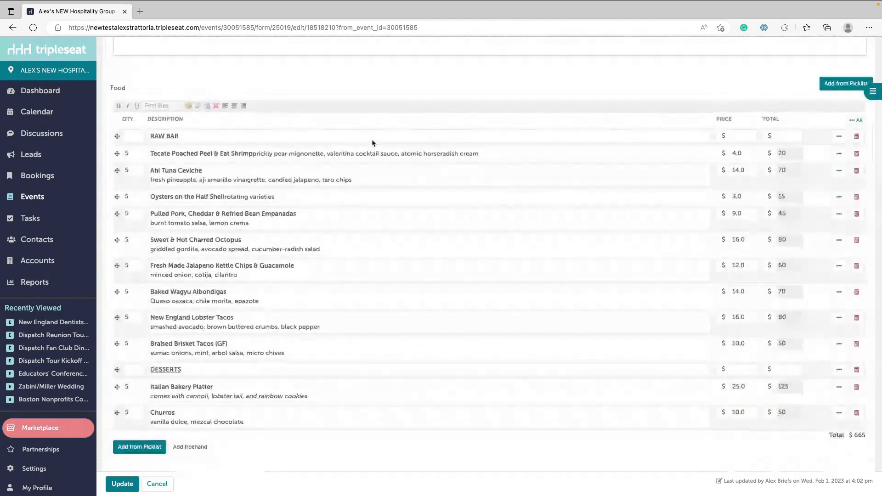
pyautogui.click(857, 120)
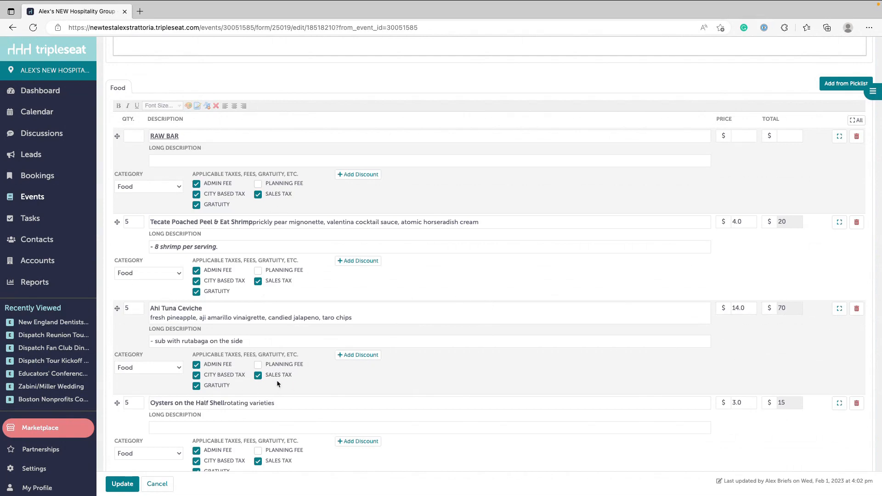
pyautogui.click(258, 376)
pyautogui.click(258, 376)
pyautogui.click(848, 122)
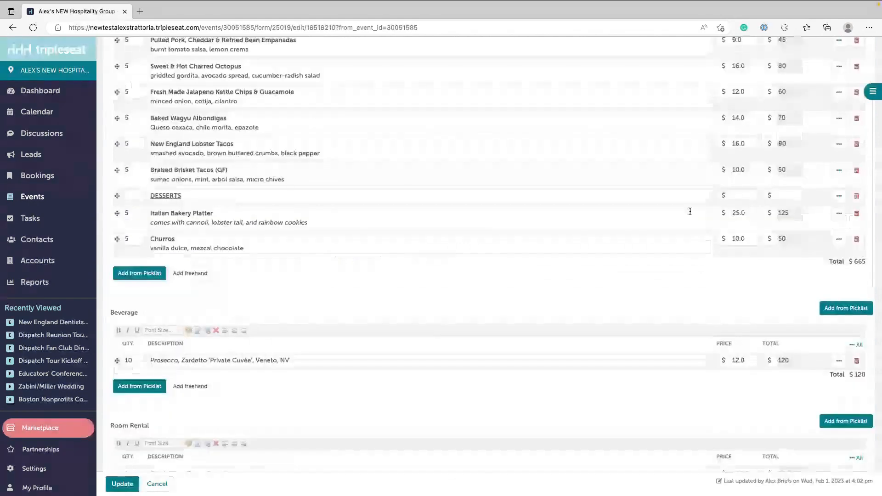
# - Check the Billing Widget once more and save the Contract & Event Order document
pyautogui.scroll(-5, 481, 322)
pyautogui.scroll(-15, 482, 326)
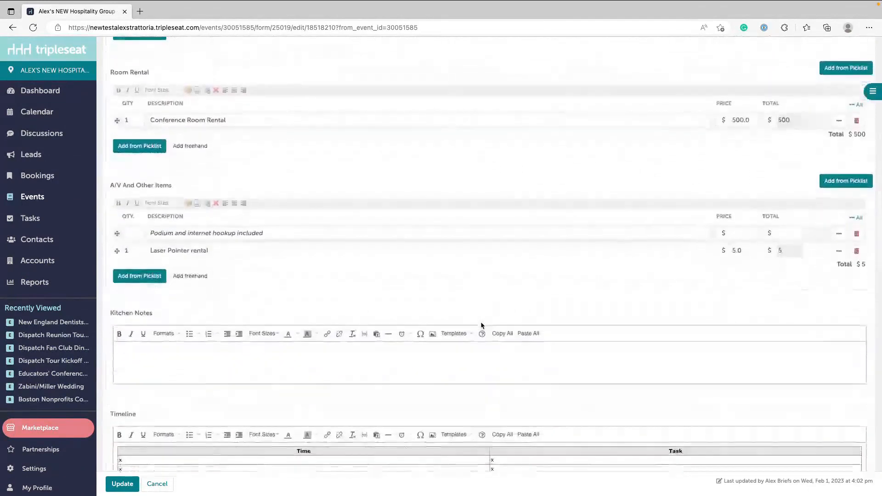
pyautogui.scroll(-3, 482, 326)
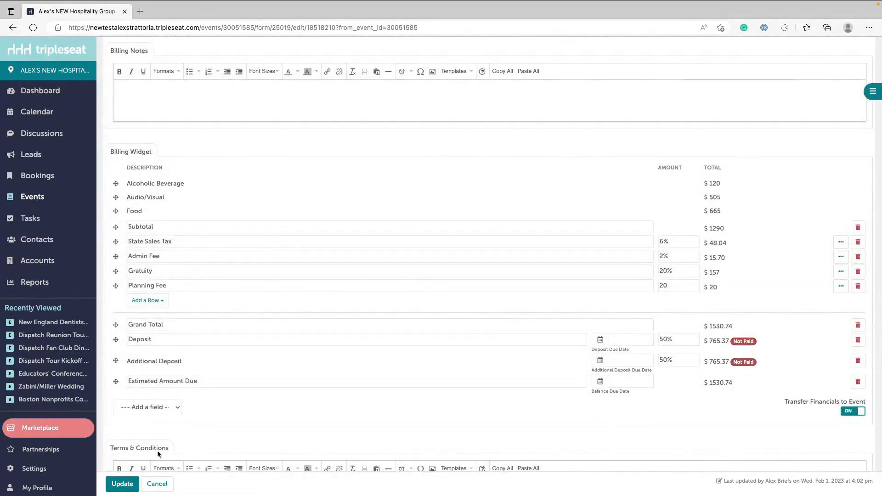
pyautogui.click(123, 483)
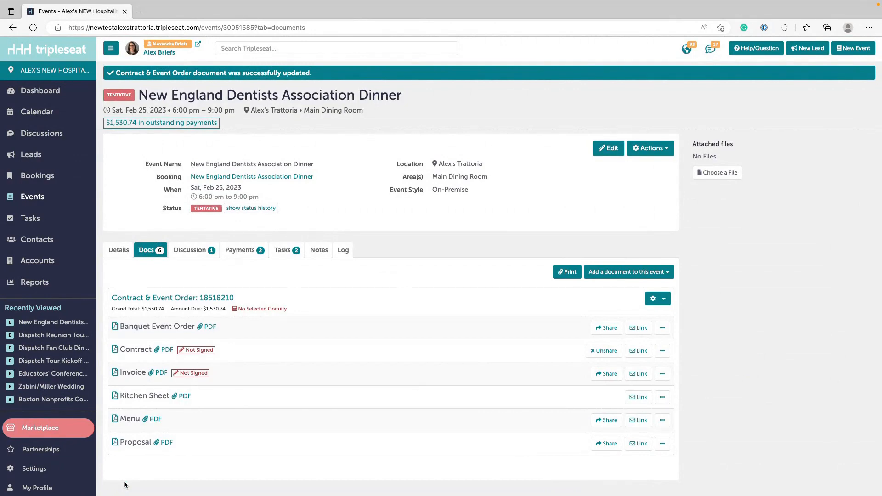
# - Open the Billing Details page in the site settings under Documents and Menus
pyautogui.click(28, 473)
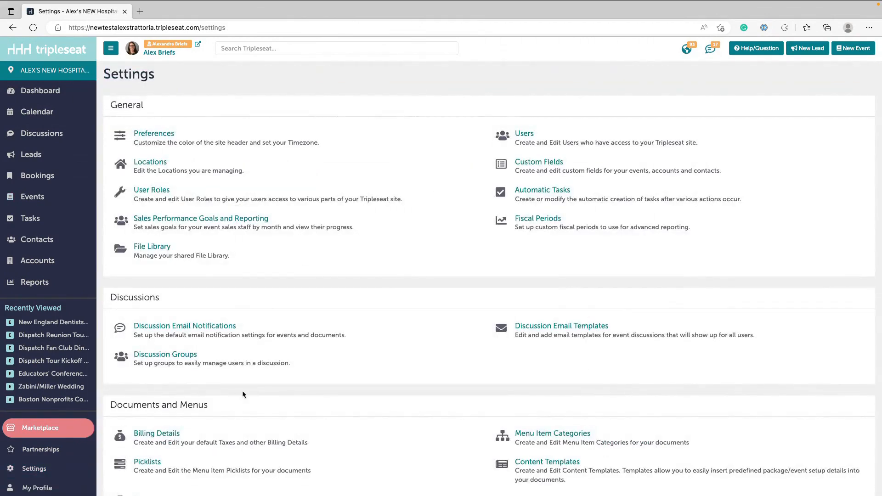
pyautogui.scroll(-1, 243, 391)
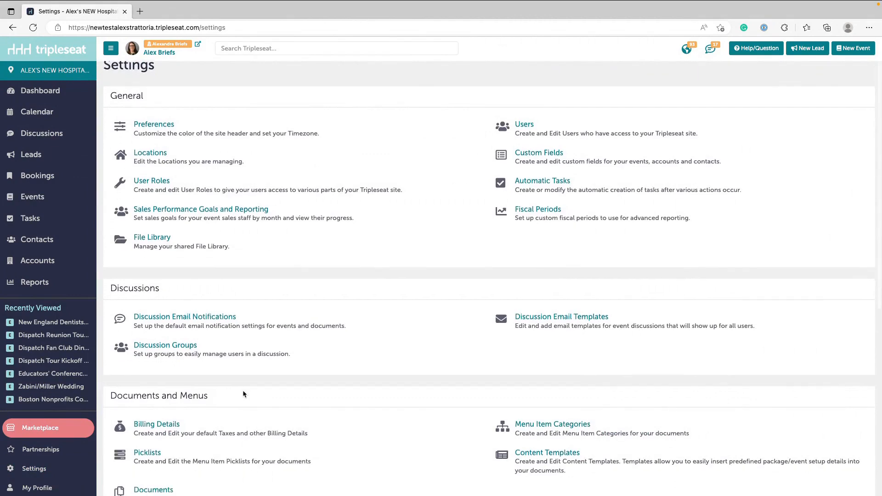
pyautogui.scroll(-2, 243, 395)
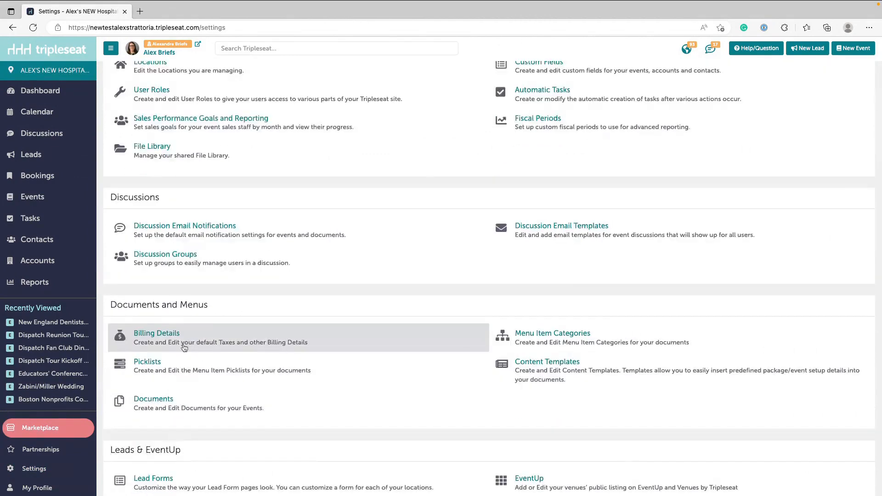
pyautogui.click(149, 336)
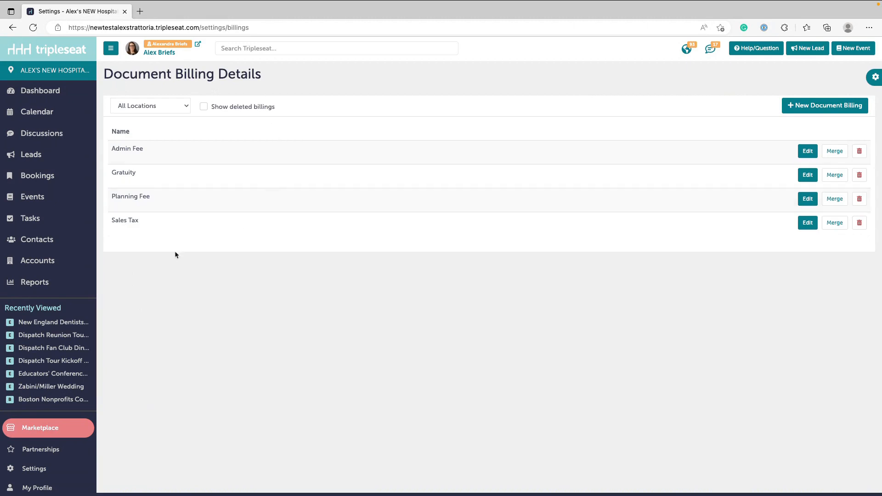
# - Set the default value of the Sales Tax billing detail to 7%
pyautogui.click(118, 222)
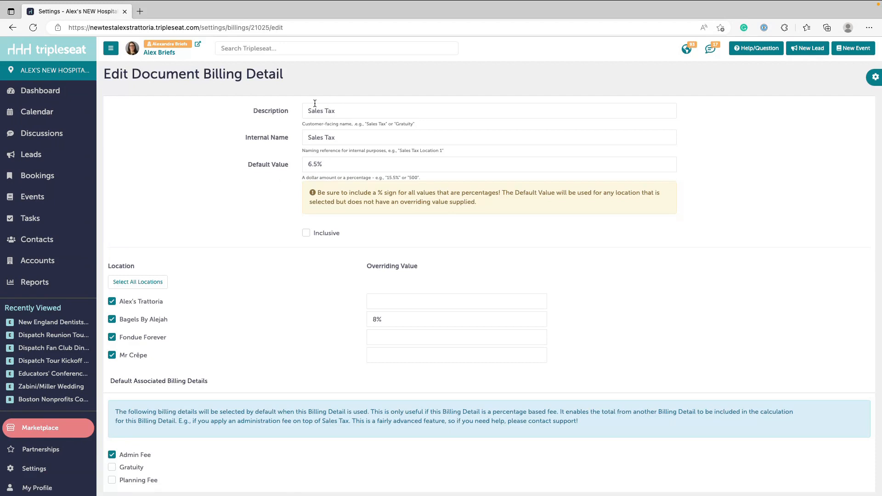
pyautogui.click(319, 163)
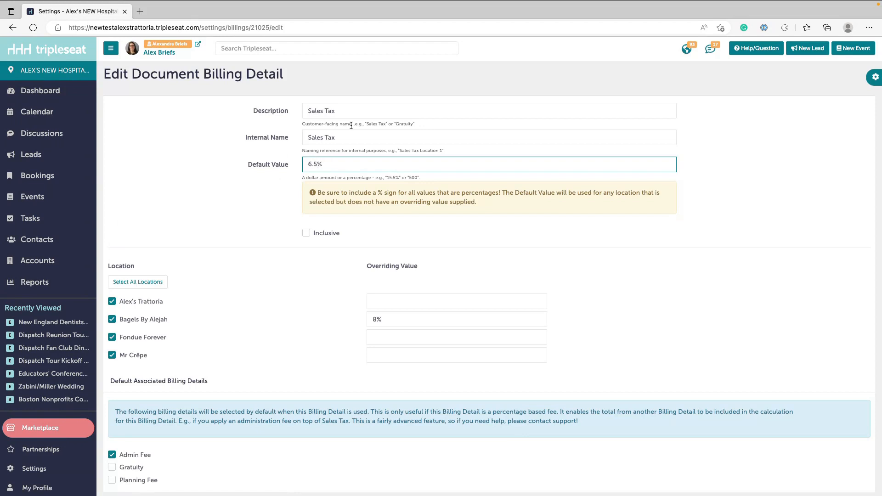
pyautogui.press('BackSpace')
pyautogui.press('BackSpace')
pyautogui.press('BackSpace')
pyautogui.write('7')
# - Review the Sales Tax locations and their overriding values, and save the billing detail
pyautogui.click(133, 357)
pyautogui.click(133, 358)
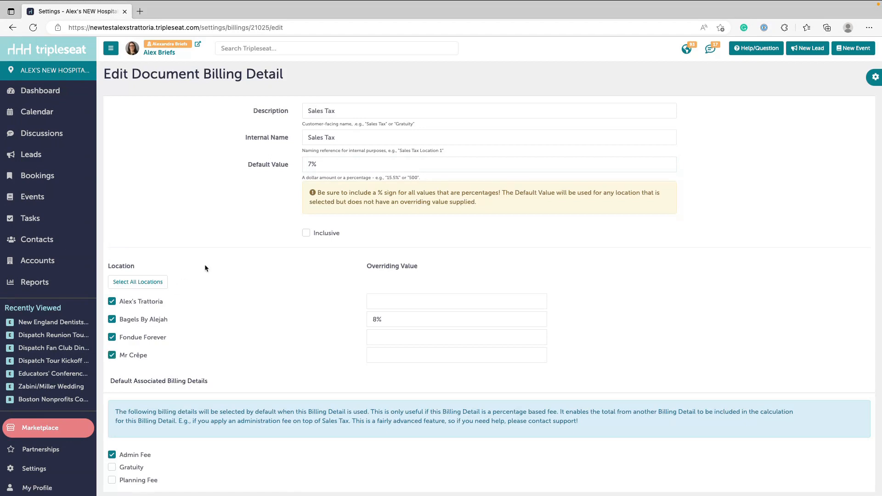
pyautogui.click(385, 301)
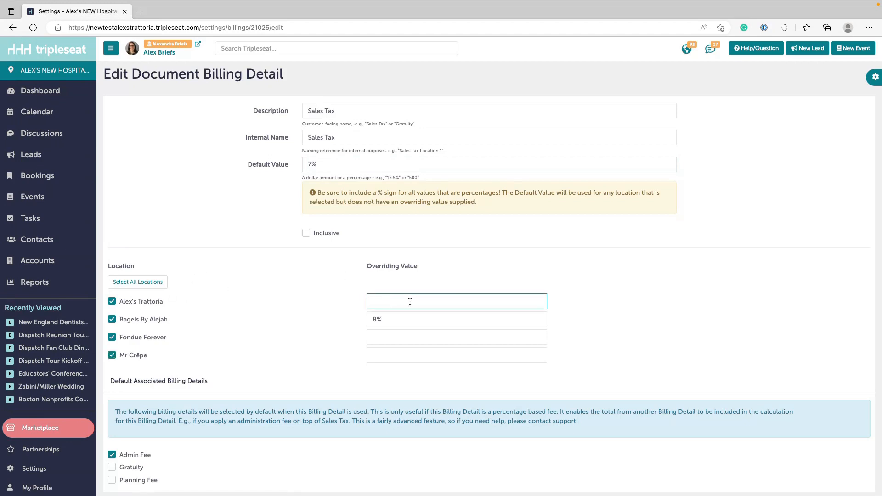
pyautogui.click(384, 336)
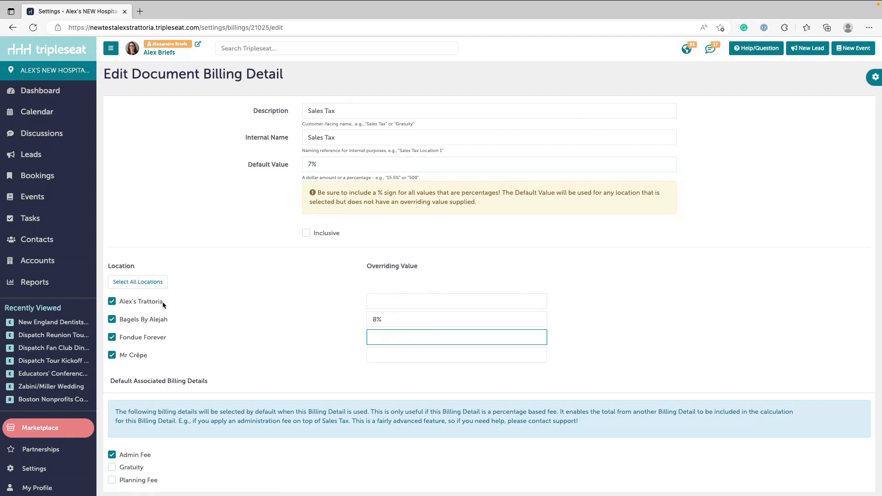
pyautogui.click(403, 319)
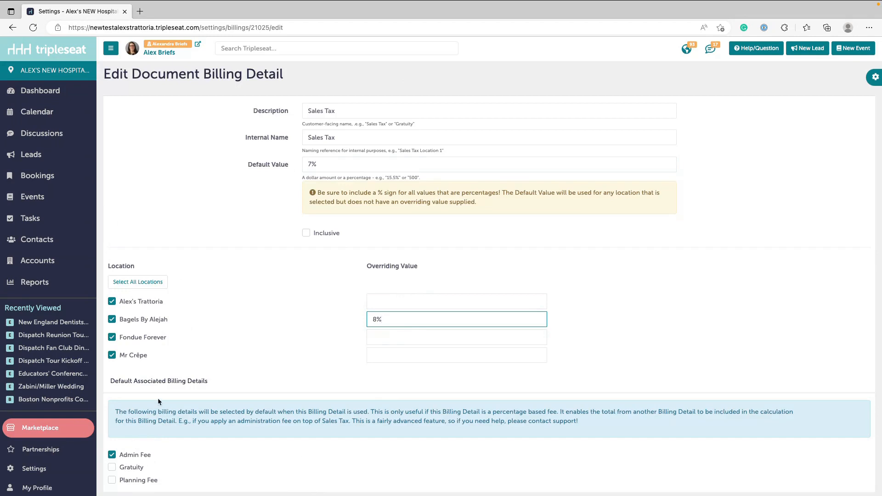
pyautogui.scroll(-1, 156, 429)
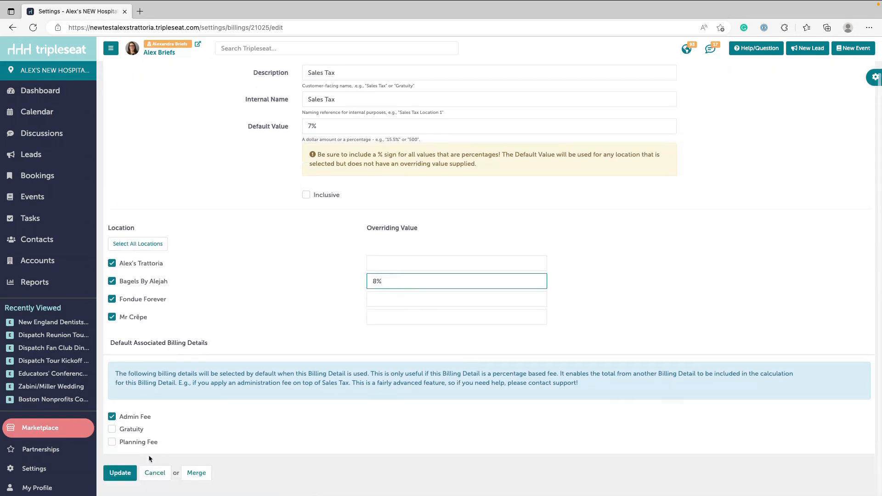
pyautogui.click(115, 471)
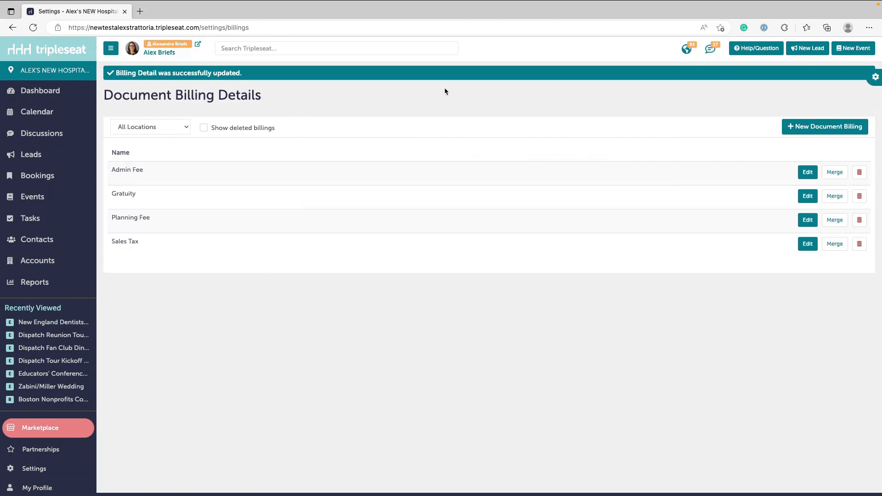
# - Start a new document billing detail with description and internal name "Living Wage Fee" and a default value of 3.5%
pyautogui.click(829, 129)
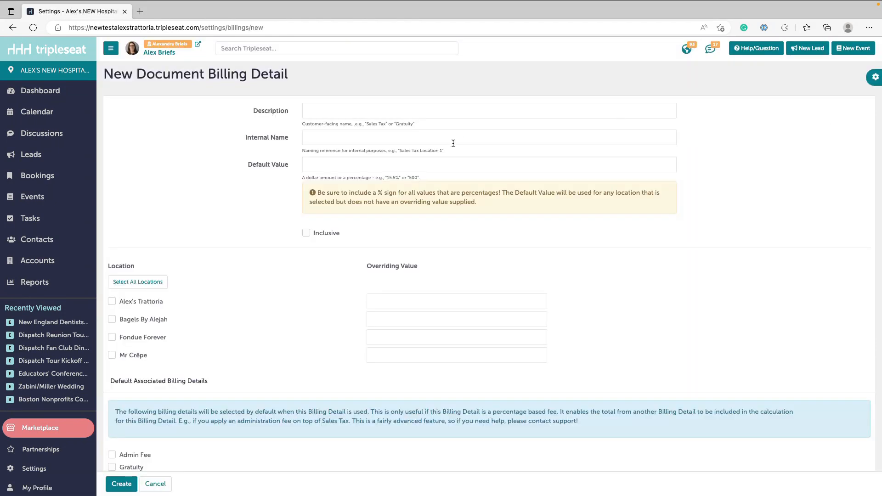
pyautogui.click(422, 112)
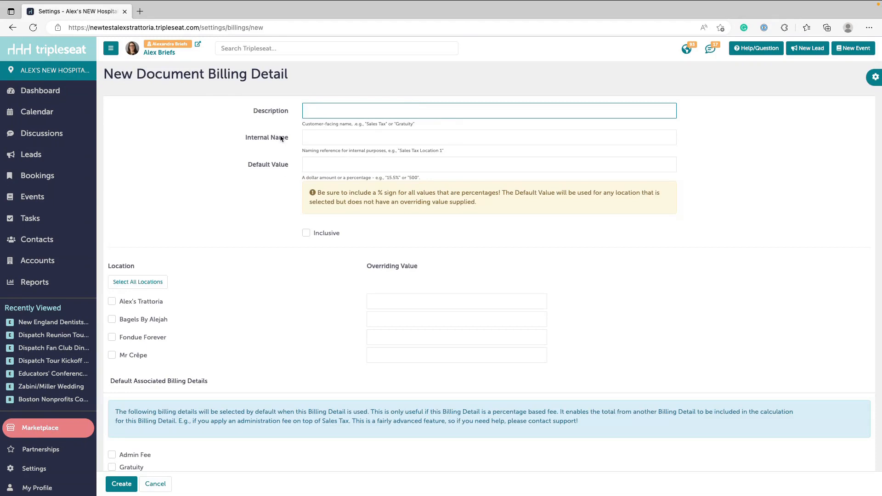
pyautogui.write('Living Wage Fee')
pyautogui.press('super+a')
pyautogui.press('super+c')
pyautogui.click(313, 140)
pyautogui.press('super+v')
pyautogui.press('Tab')
pyautogui.write('3.5%')
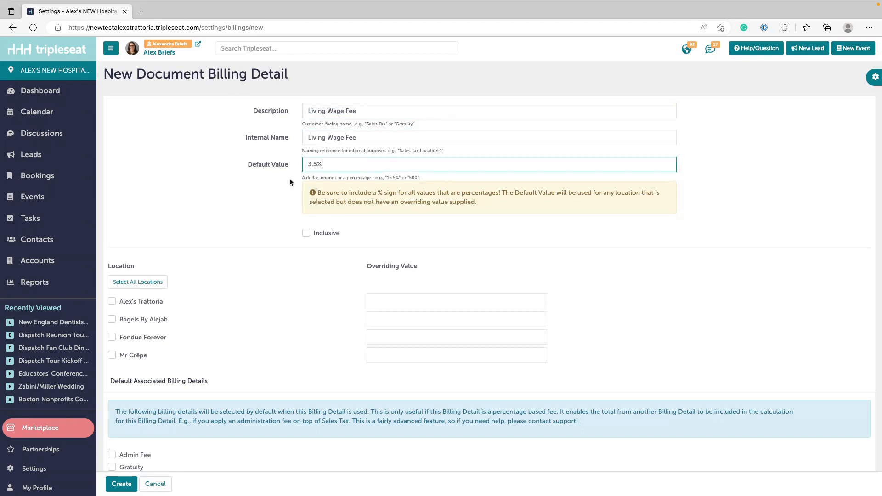
# - Assign the Living Wage Fee to all locations, leave it non-inclusive, and create the billing detail
pyautogui.click(160, 283)
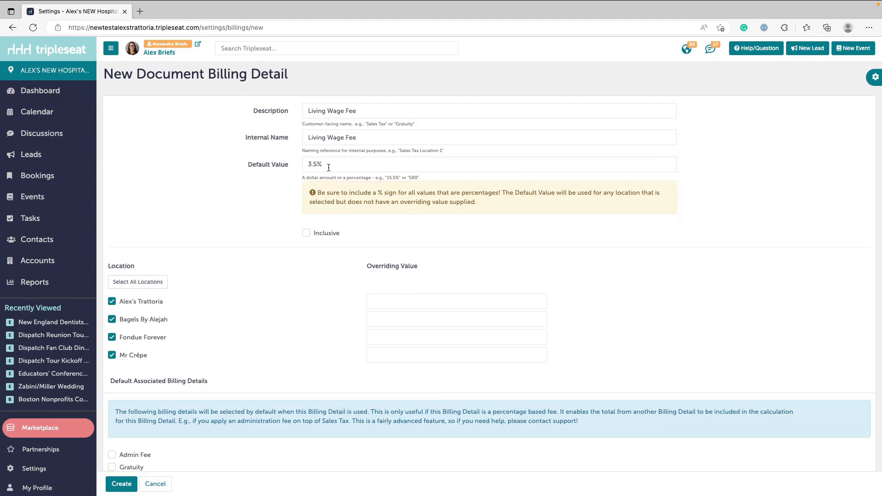
pyautogui.click(329, 235)
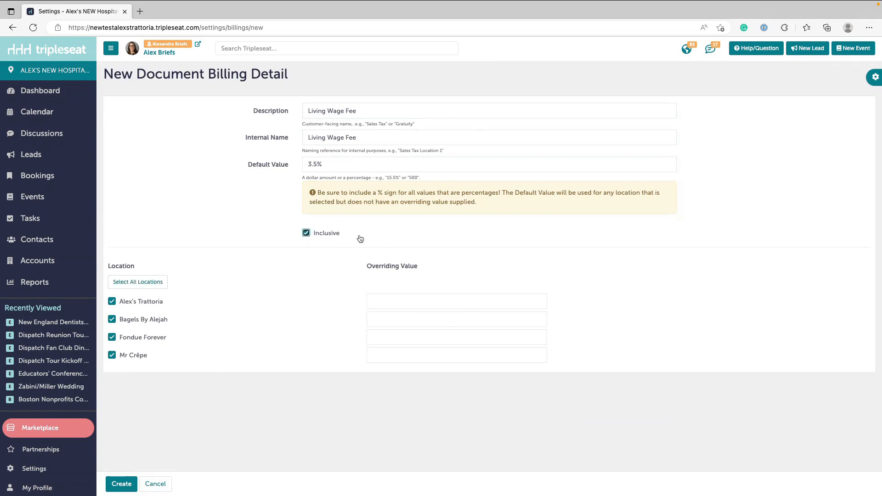
pyautogui.click(307, 233)
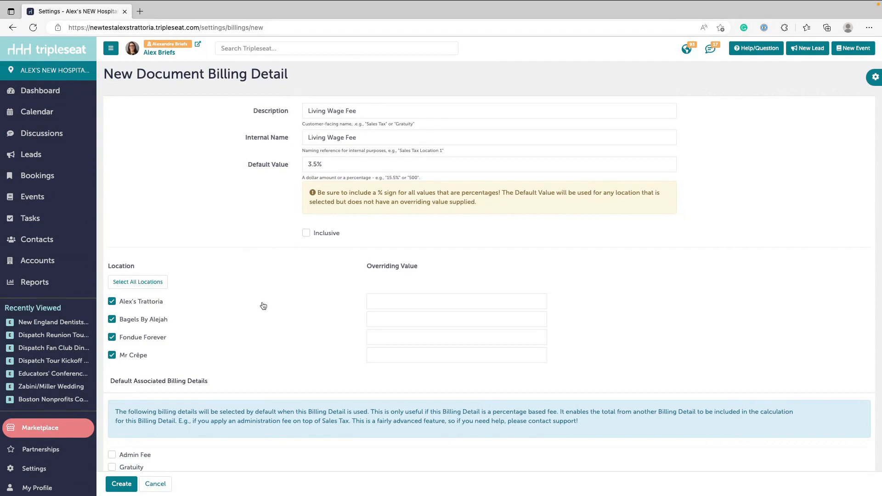
pyautogui.scroll(-1, 263, 306)
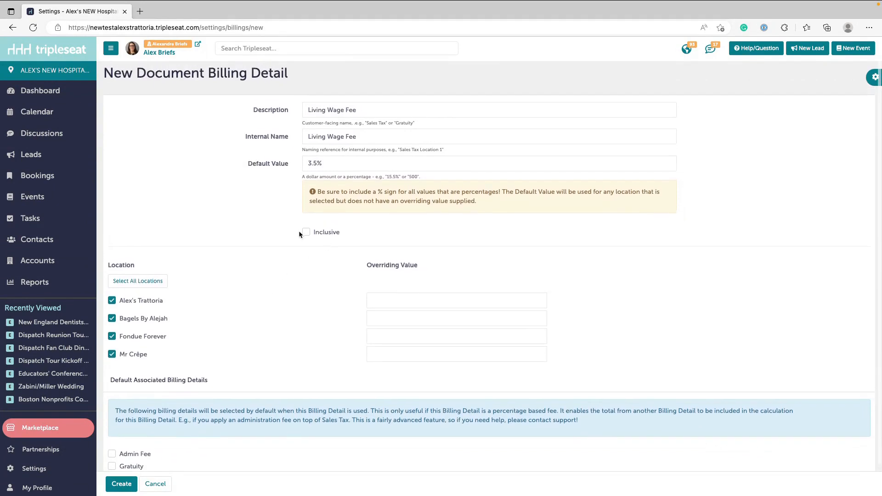
pyautogui.scroll(-1, 271, 285)
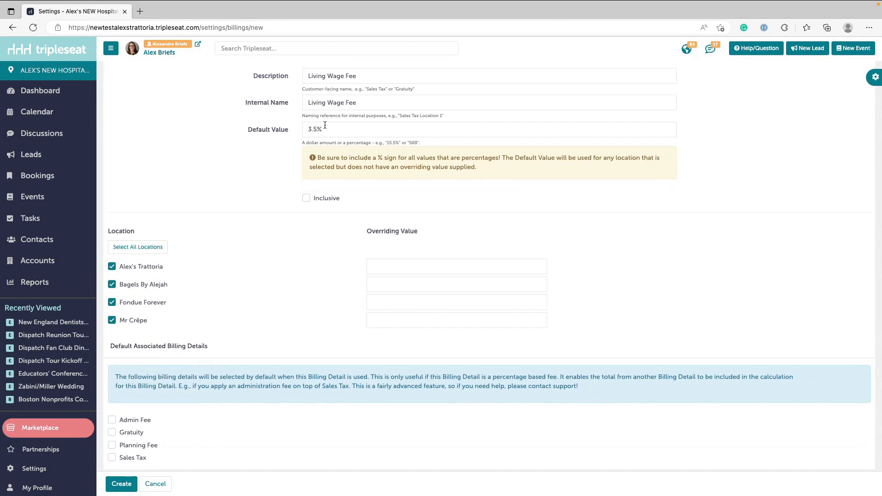
pyautogui.click(115, 487)
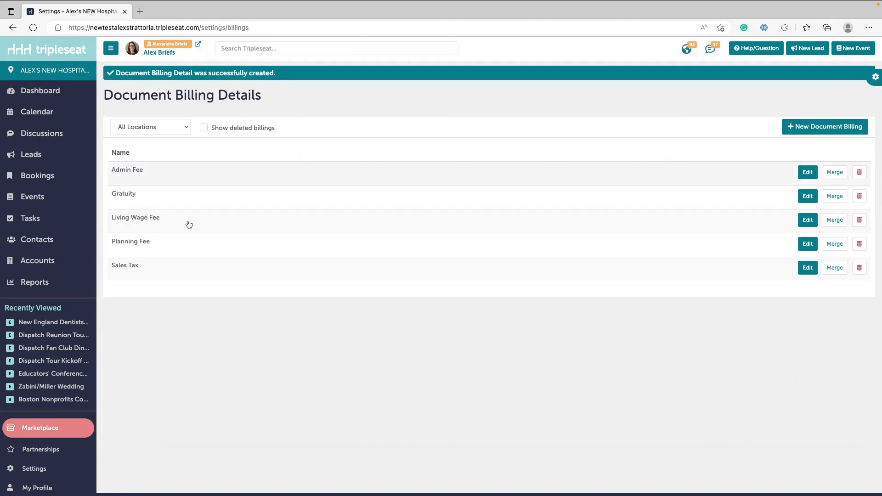
# - Open the Contract & Event Order template content for editing from the Documents settings
pyautogui.click(33, 469)
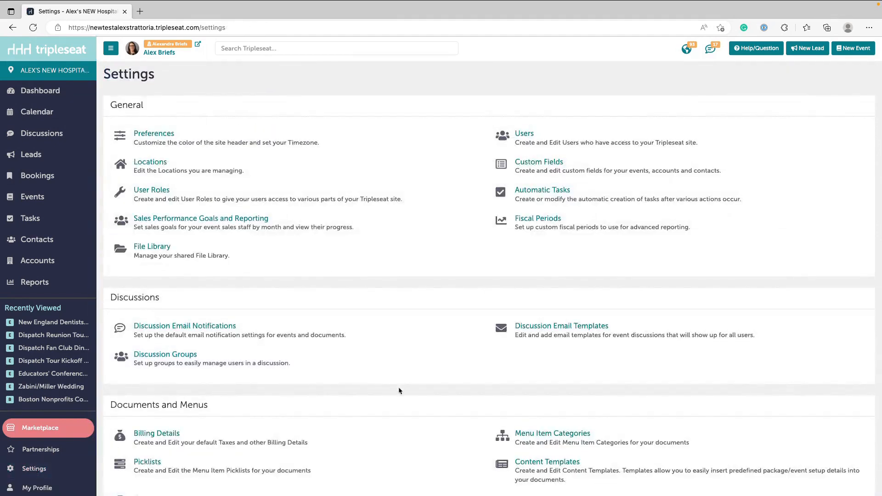
pyautogui.scroll(-3, 389, 393)
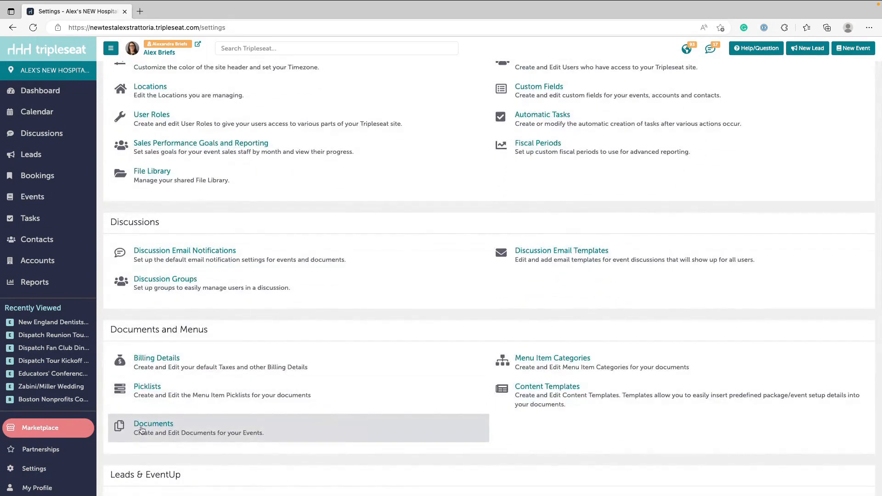
pyautogui.click(154, 425)
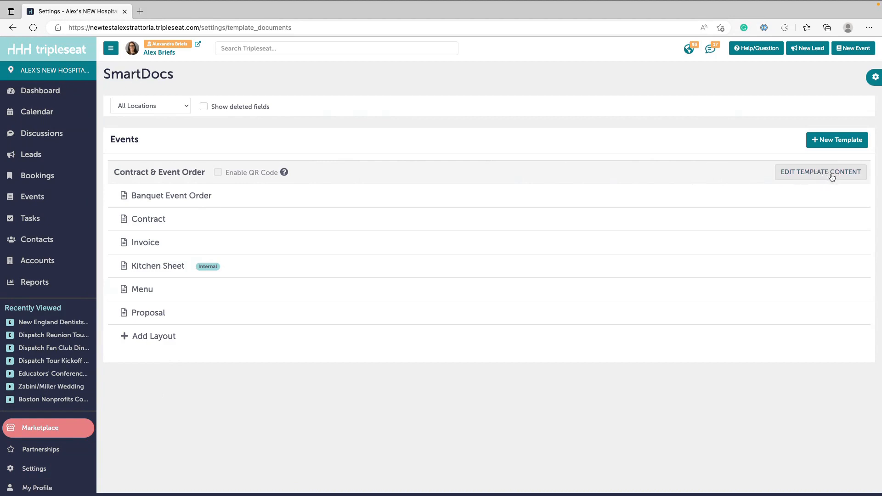
pyautogui.click(821, 173)
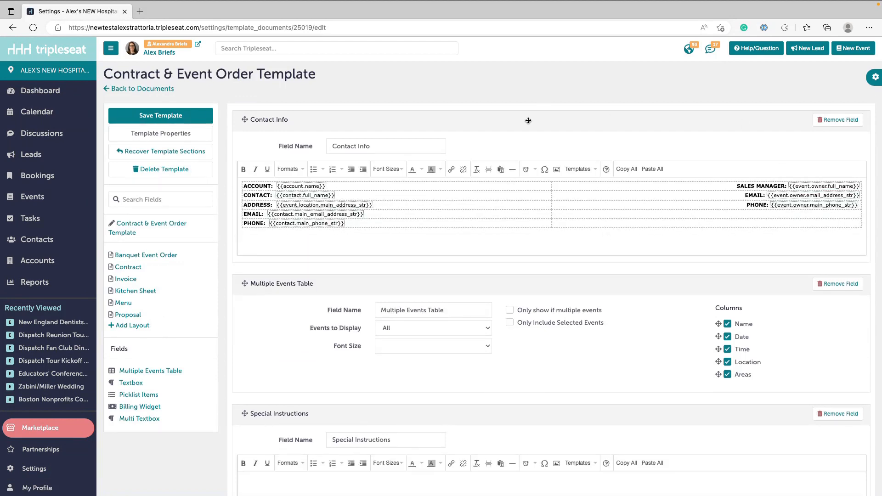
# - Add a new billing item row to the template's Billing Widget, below Gratuity
pyautogui.scroll(-1, 529, 121)
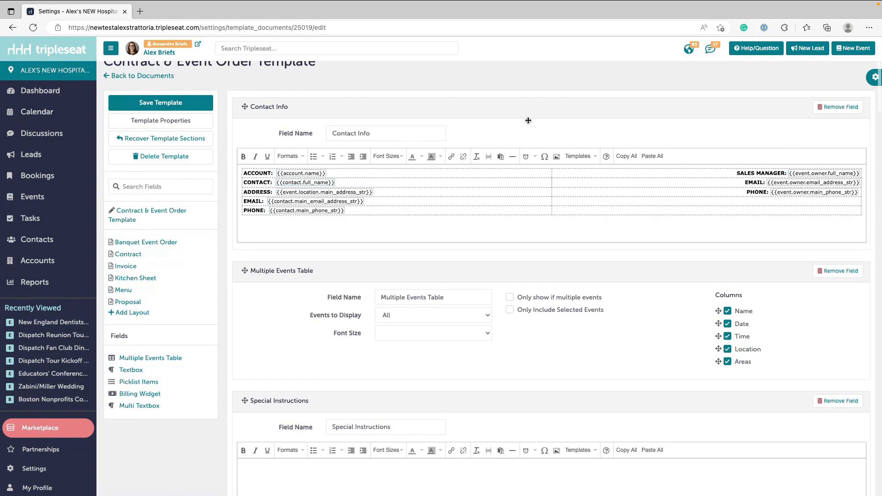
pyautogui.scroll(-20, 528, 121)
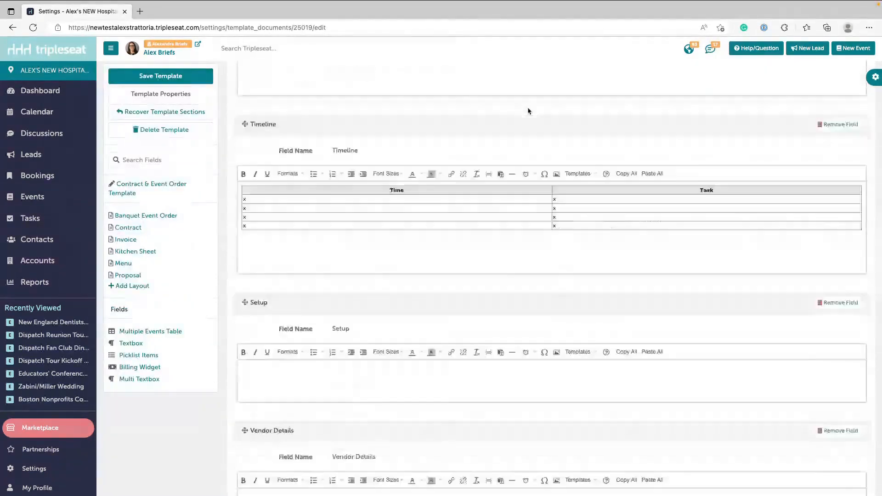
pyautogui.scroll(-3, 528, 108)
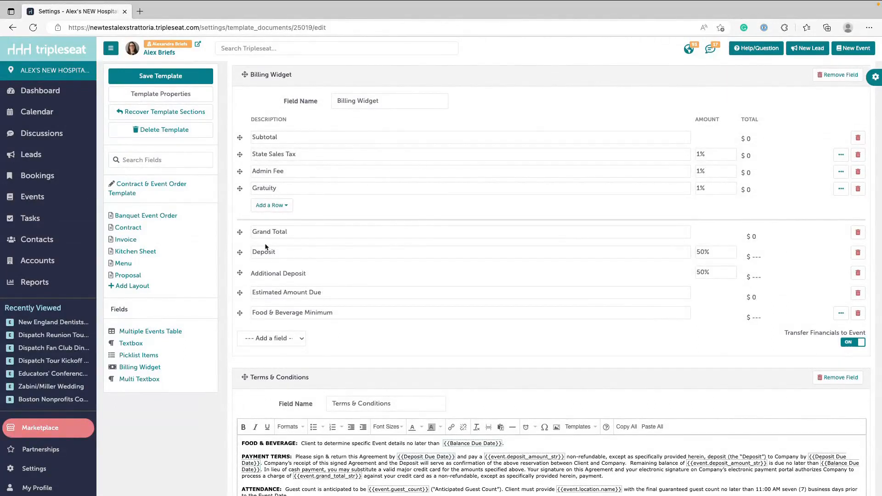
pyautogui.click(268, 206)
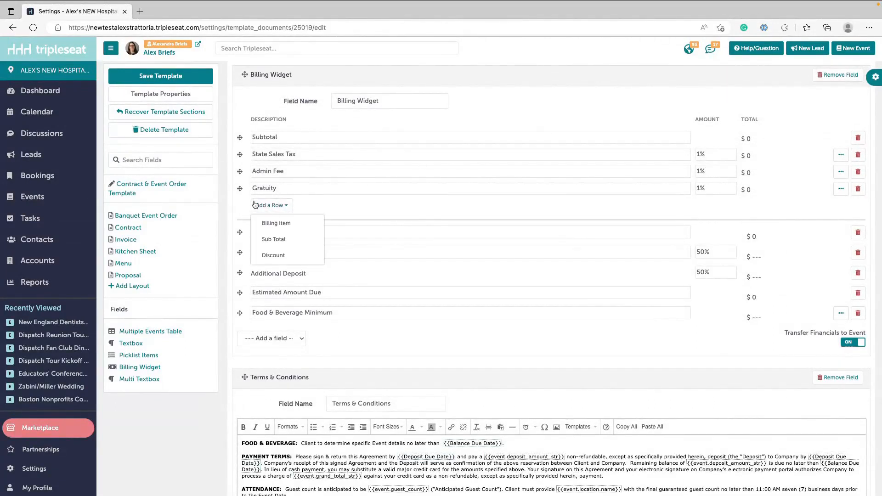
pyautogui.click(271, 223)
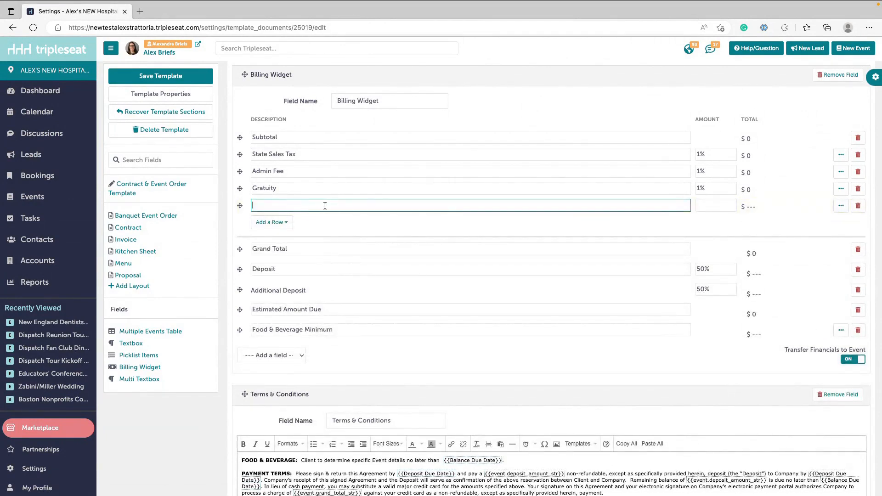
# - Name the new Billing Widget row "Living Wage Fee" and set its amount to 1%
pyautogui.write('lIVING wAGE')
pyautogui.hotkey('ctrl', 'a')
pyautogui.write('lIV')
pyautogui.press('BackSpace')
pyautogui.press('BackSpace')
pyautogui.write('iving Wage Fee')
pyautogui.press('Tab')
pyautogui.write('1%')
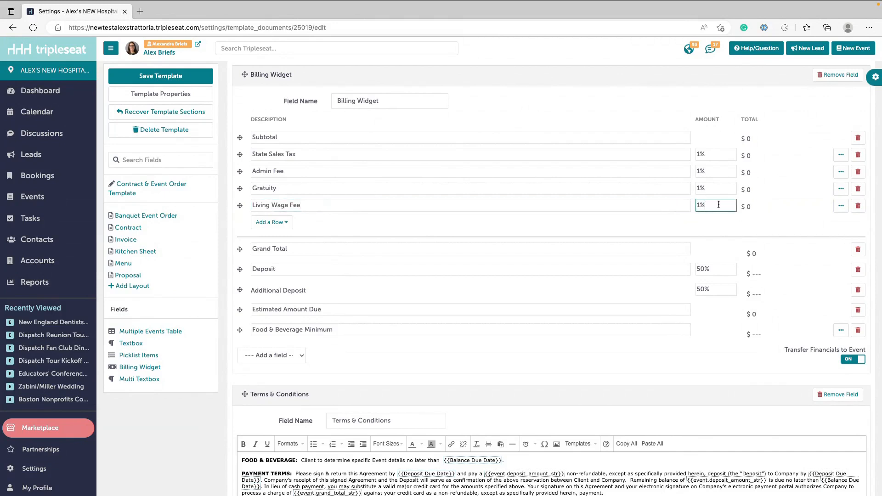
# - Apply the Living Wage Fee row to the Living Wage Fee billing detail and collapse the row's options
pyautogui.click(841, 206)
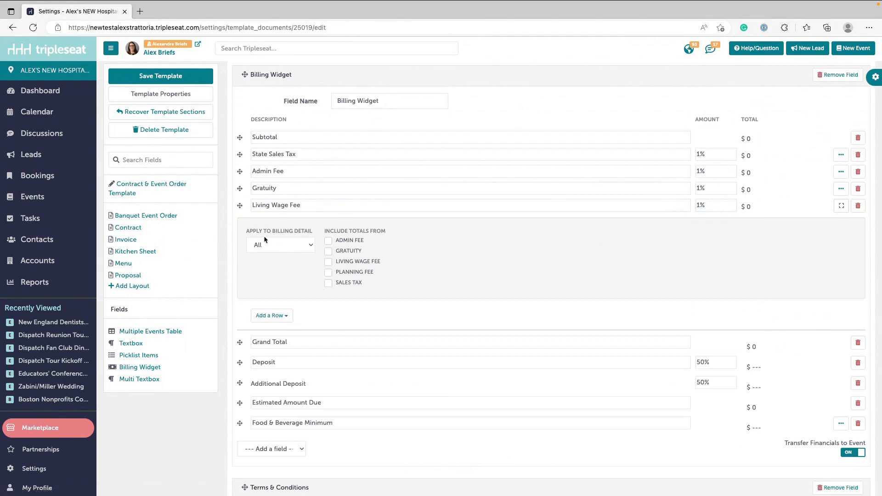
pyautogui.click(301, 245)
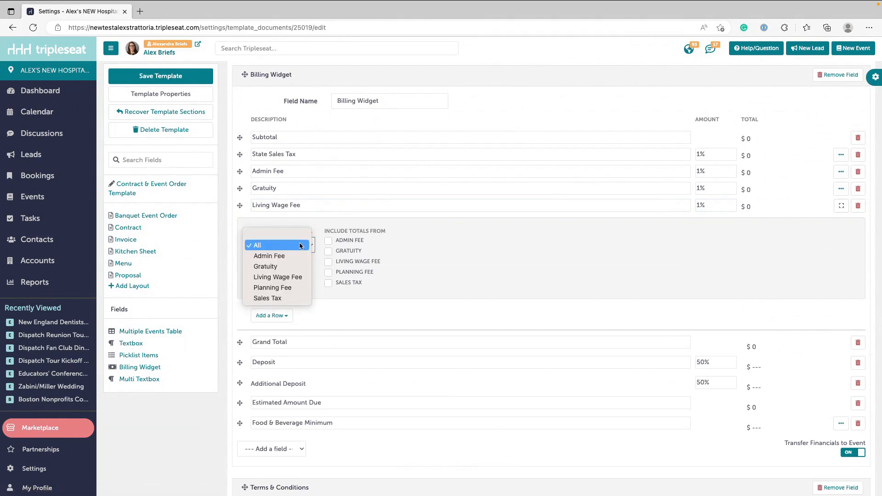
pyautogui.click(272, 278)
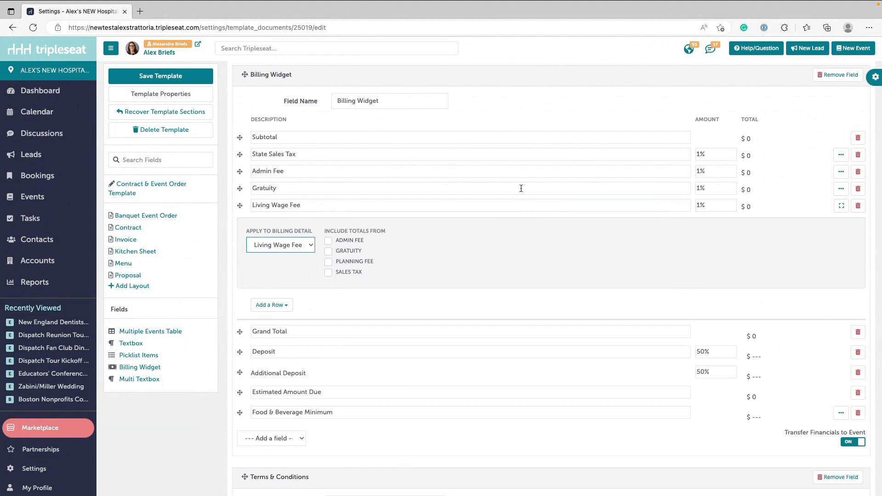
pyautogui.click(711, 204)
pyautogui.click(842, 206)
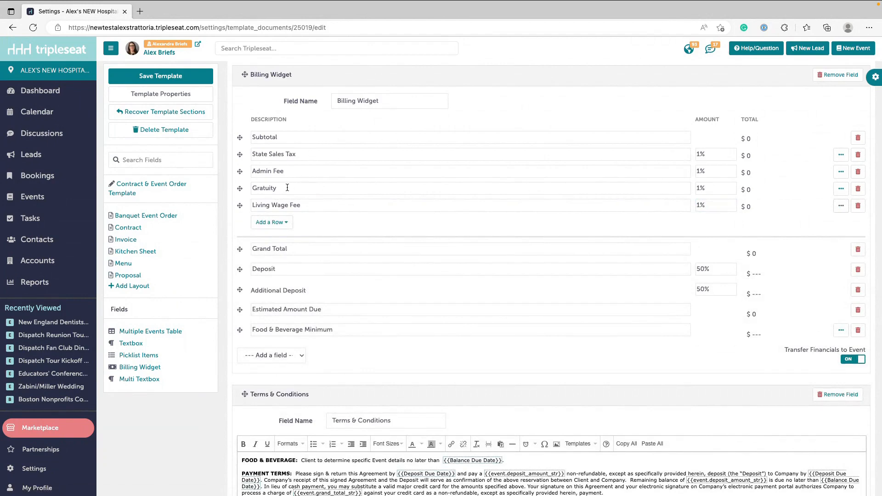
# - Save the Contract & Event Order template and return to the SmartDocs list
pyautogui.click(198, 77)
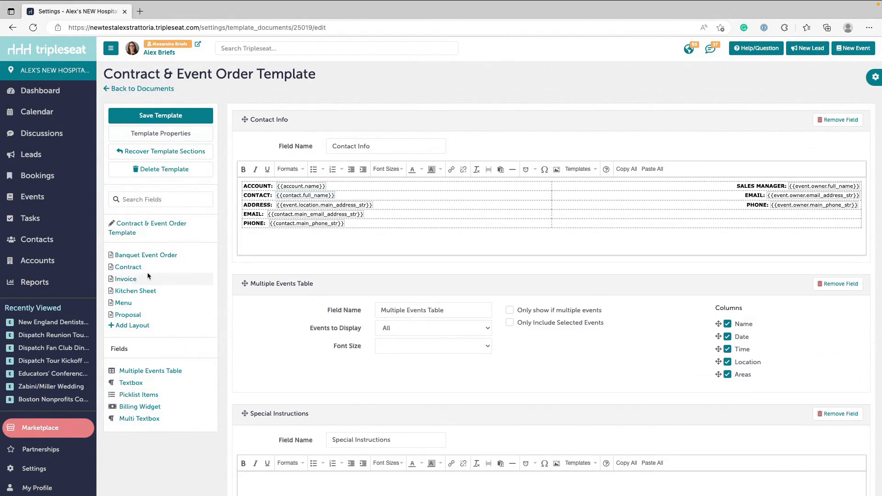
pyautogui.click(143, 89)
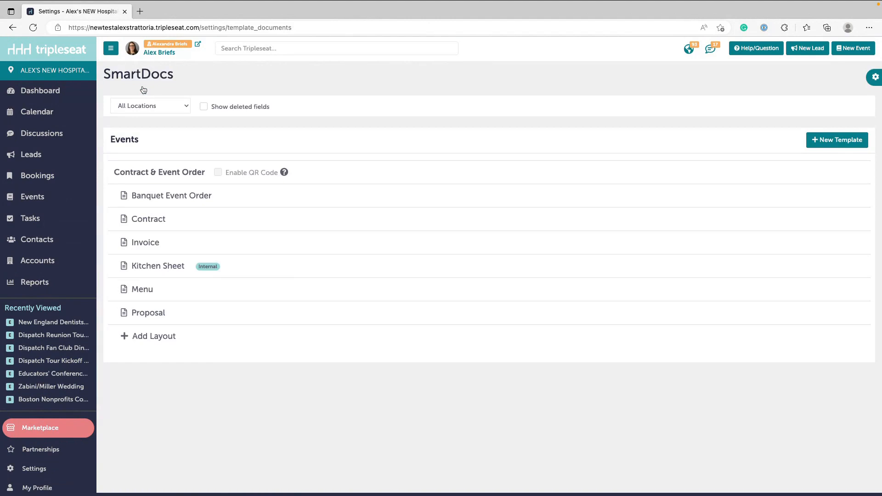
pyautogui.moveTo(150, 170)
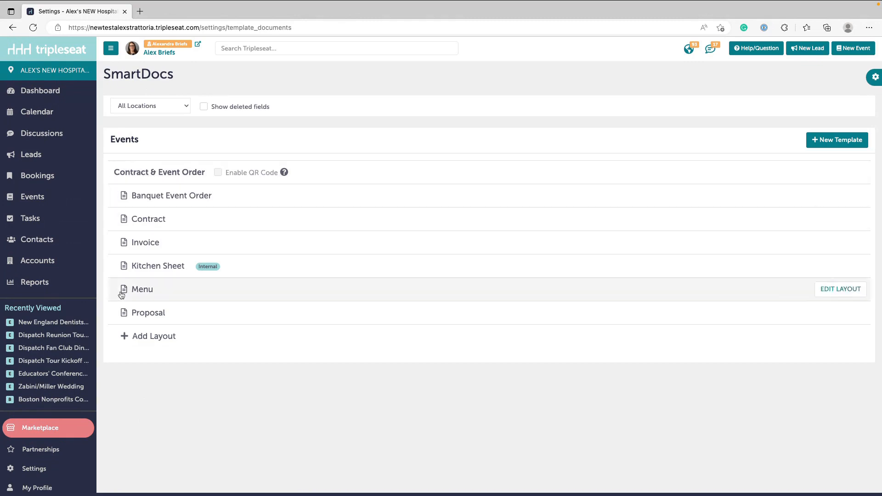
# - In the Menu Item Categories settings, add Living Wage Fee to the Food category's default billing details and save the category
pyautogui.click(60, 473)
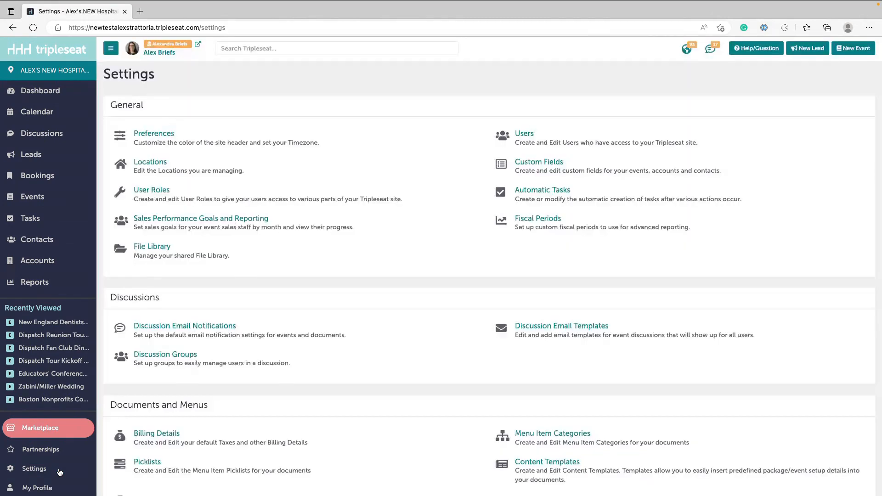
pyautogui.scroll(-3, 276, 336)
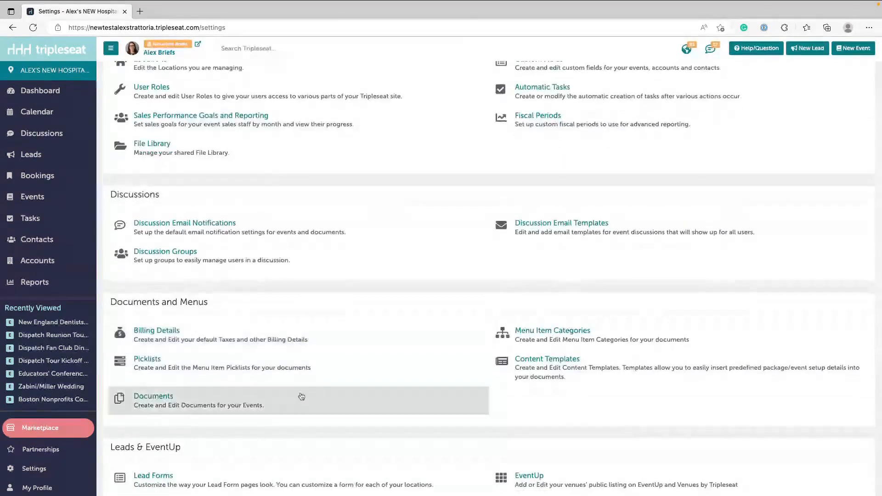
pyautogui.click(562, 335)
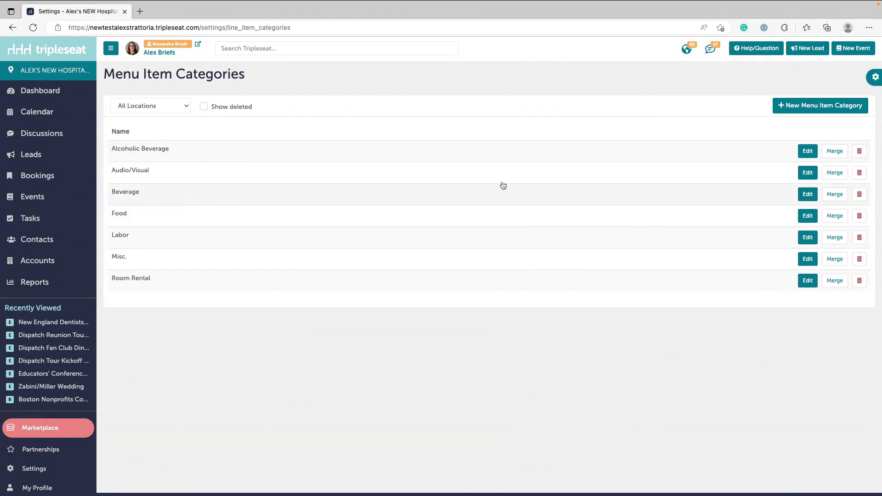
pyautogui.click(808, 216)
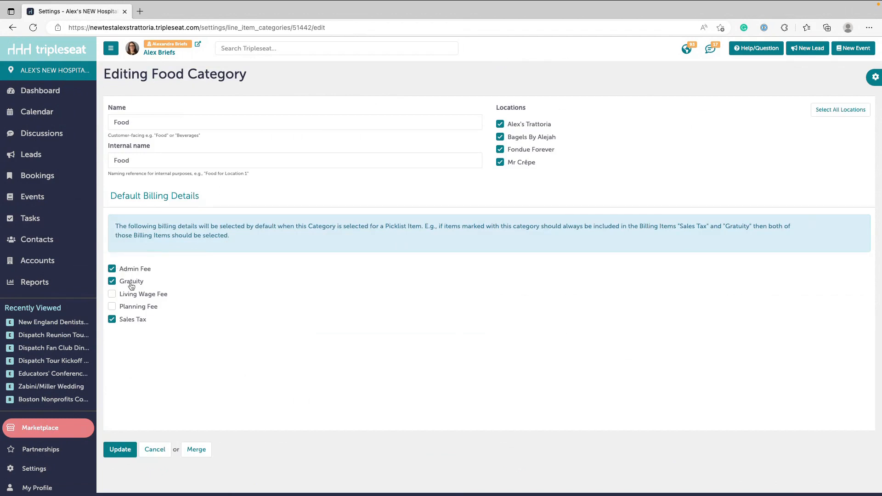
pyautogui.click(123, 298)
pyautogui.click(120, 449)
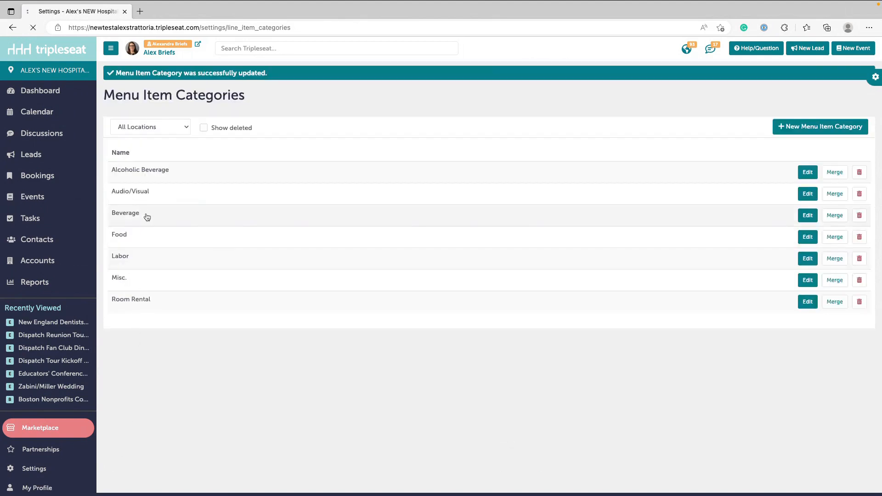
# - Add Living Wage Fee to the Beverage category's default billing details and save the category
pyautogui.click(146, 215)
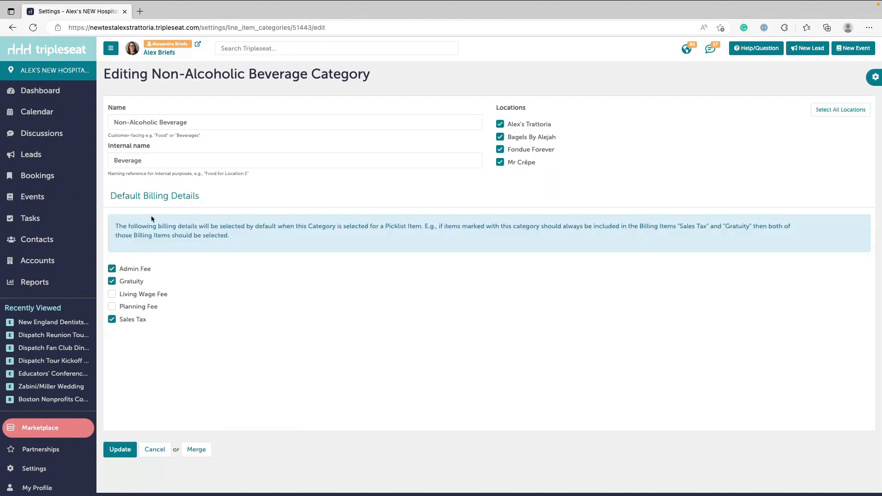
pyautogui.click(138, 296)
pyautogui.click(113, 452)
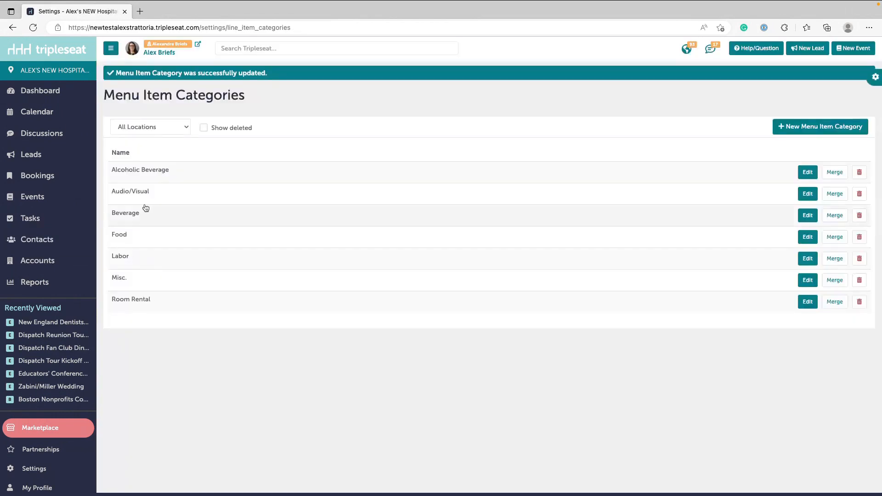
# - Add Living Wage Fee to the Alcoholic Beverage category's default billing details and save the category
pyautogui.click(134, 169)
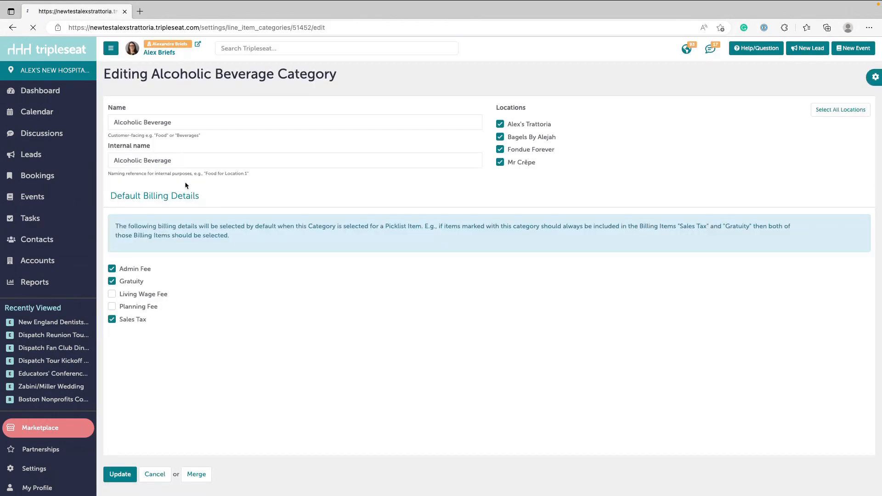
pyautogui.click(143, 296)
pyautogui.click(121, 474)
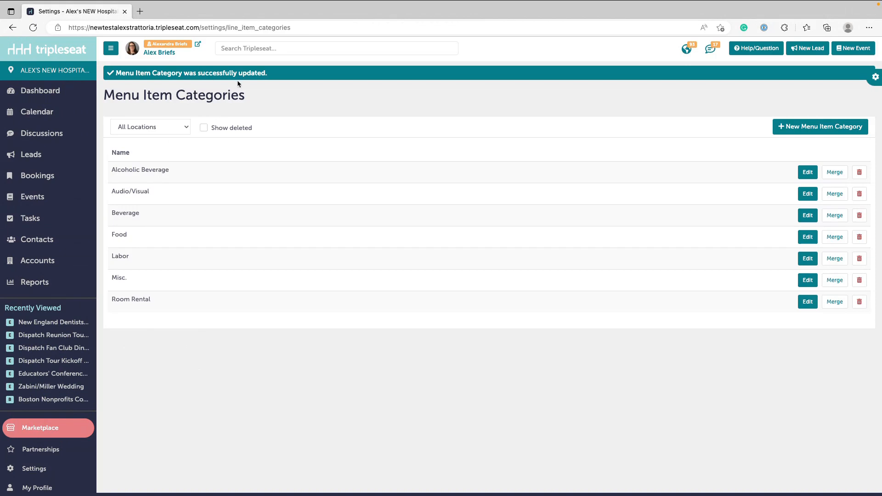
# - Open the A La Carte Dinner Menu picklist from the settings and expand the details of all its line items
pyautogui.click(63, 476)
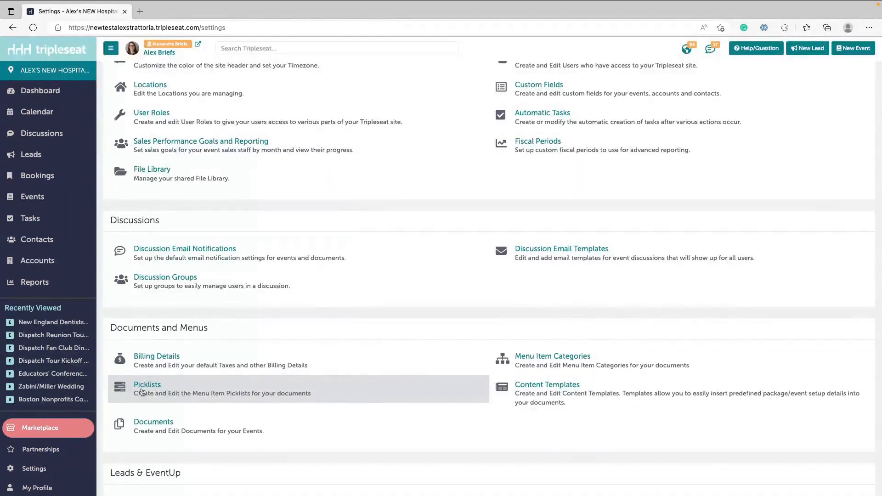
pyautogui.click(147, 386)
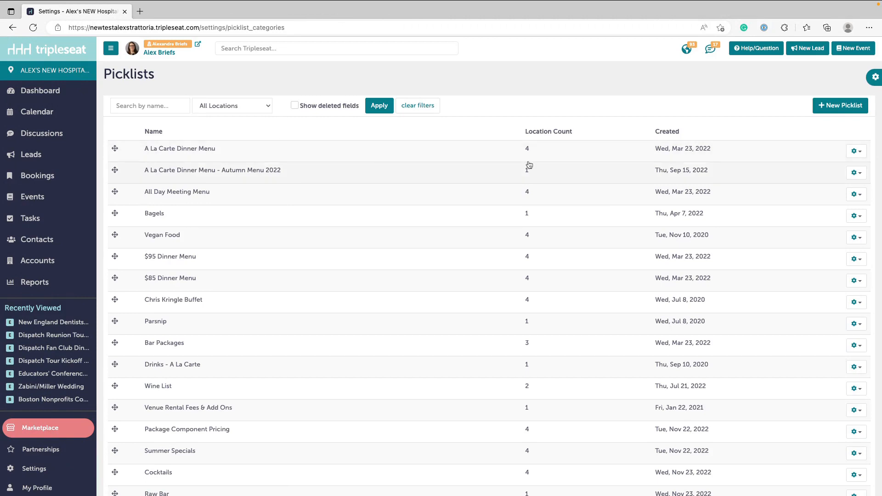
pyautogui.click(239, 157)
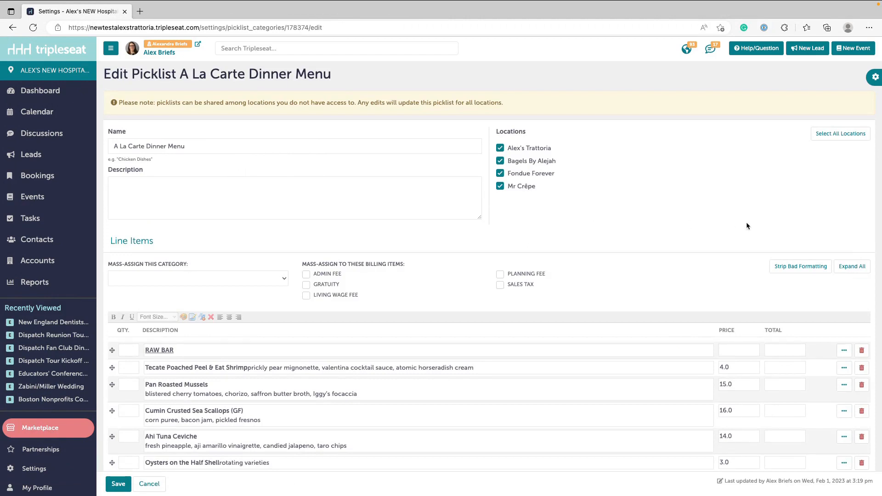
pyautogui.scroll(-1, 746, 222)
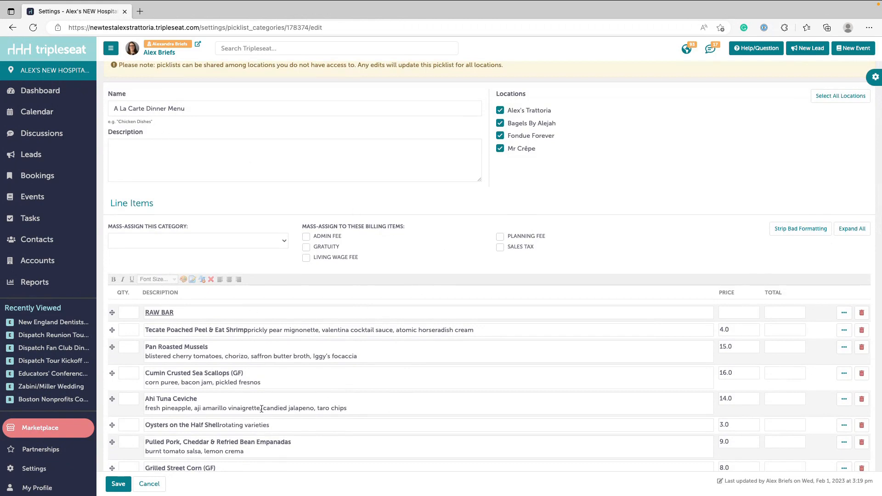
pyautogui.click(853, 231)
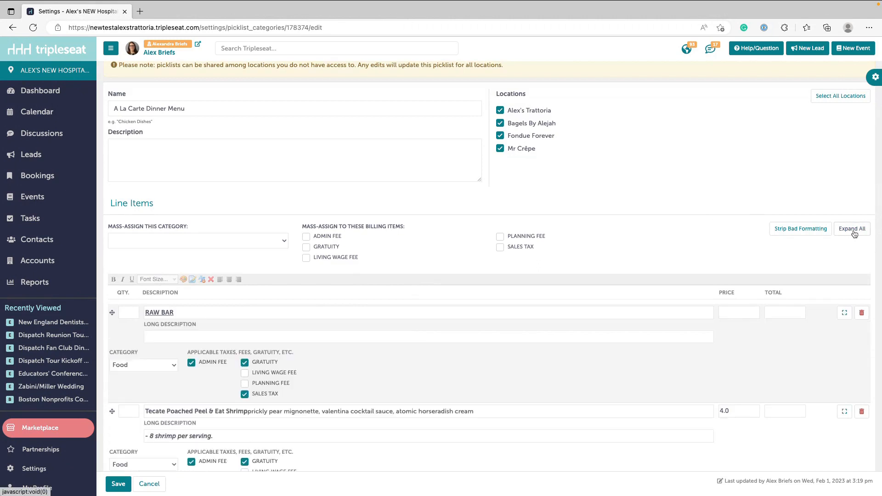
pyautogui.scroll(-2, 854, 234)
pyautogui.scroll(-2, 854, 234)
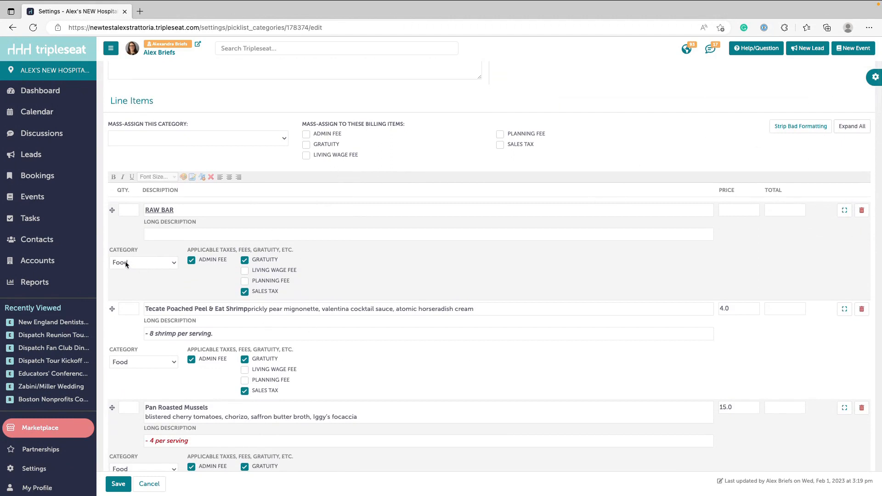
# - Mass-assign the Food category to the A La Carte Dinner Menu line items and save the picklist
pyautogui.click(144, 140)
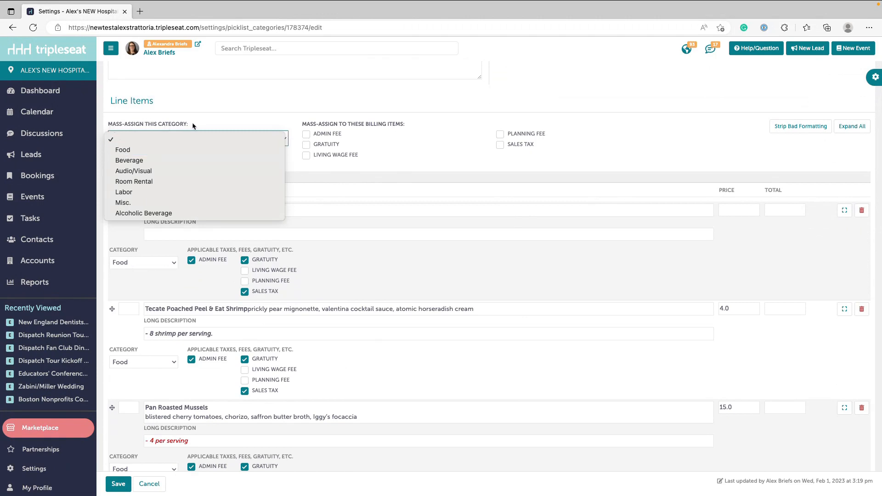
pyautogui.click(146, 151)
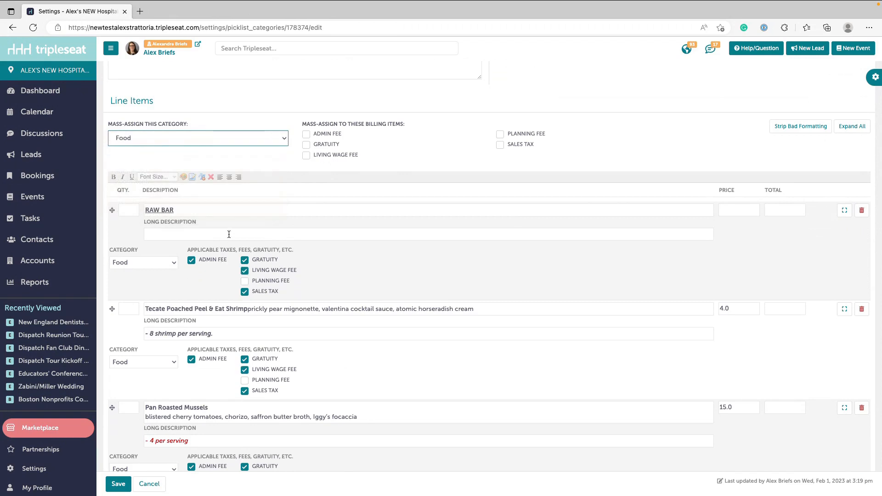
pyautogui.scroll(-2, 218, 420)
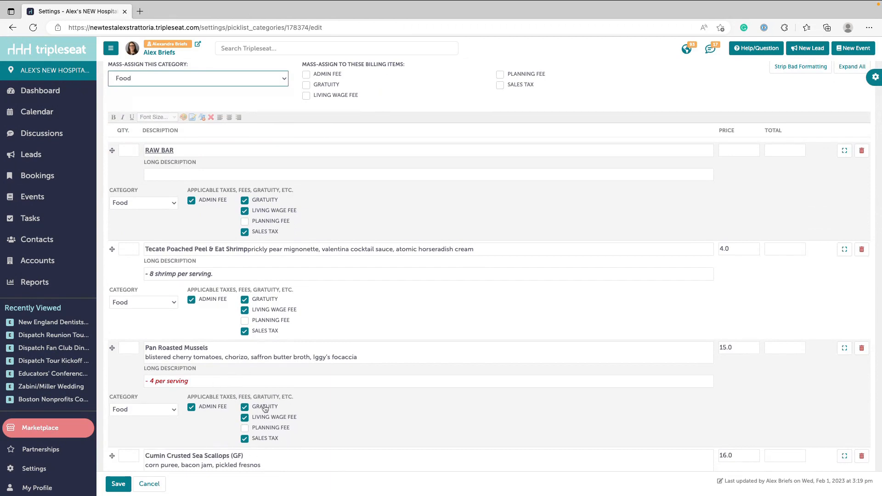
pyautogui.click(118, 485)
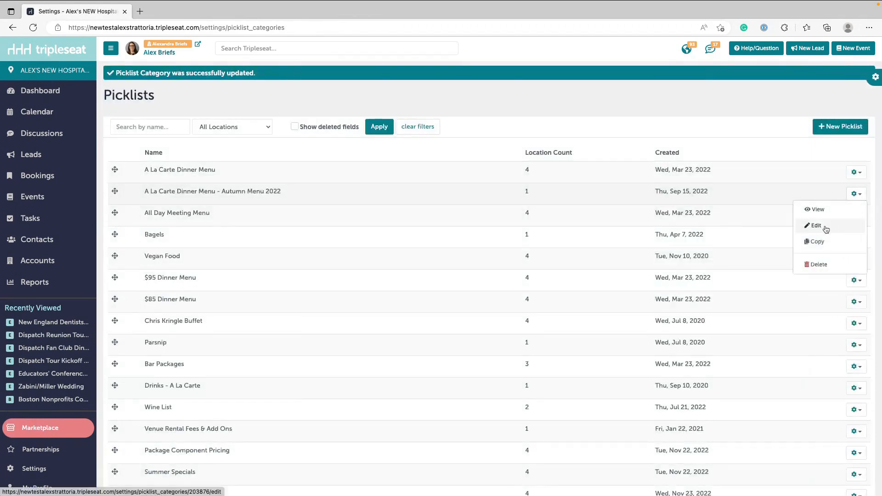
# - Mass-assign the Food category in the A La Carte Dinner Menu - Autumn Menu 2022 picklist and save it
pyautogui.click(827, 226)
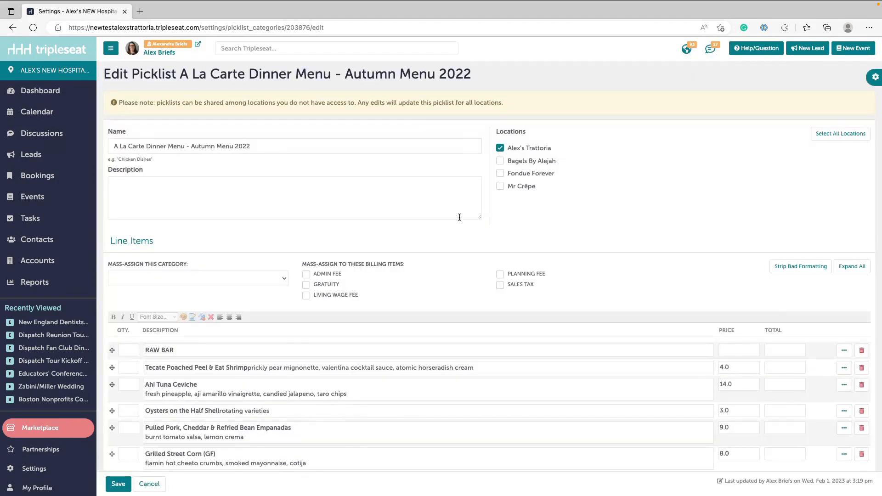
pyautogui.click(255, 280)
pyautogui.click(251, 290)
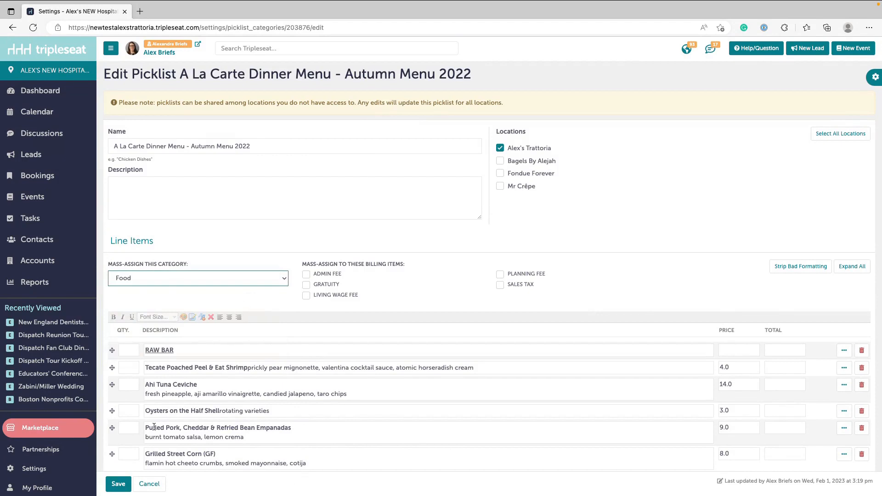
pyautogui.click(118, 484)
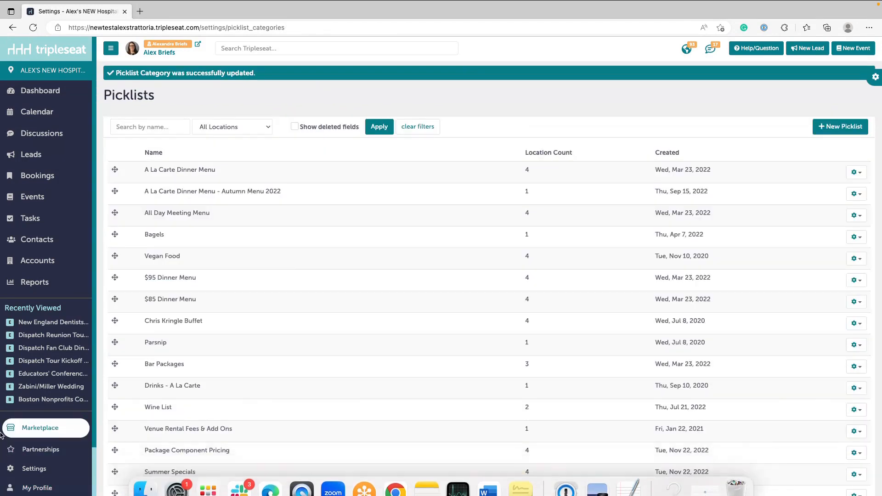
# - Expand the All Day Meeting Menu picklist's line items, mass-assign Living Wage Fee to them and save the picklist
pyautogui.click(311, 227)
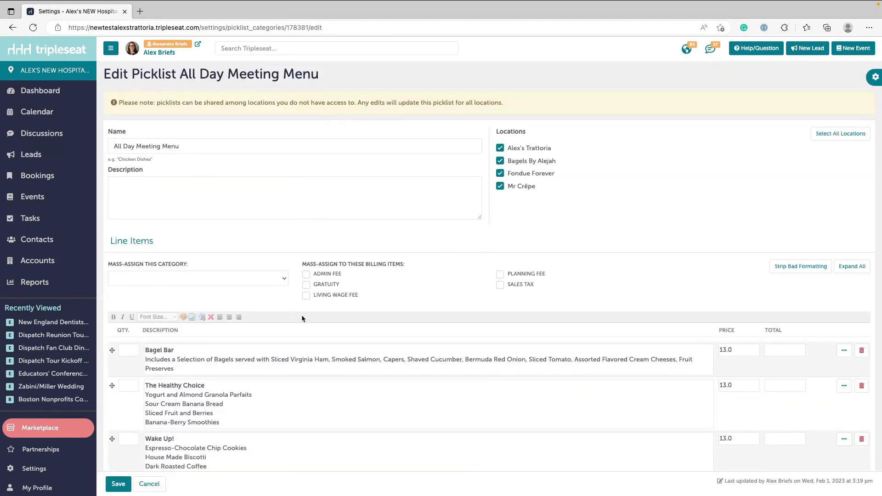
pyautogui.click(851, 269)
pyautogui.scroll(-1, 690, 311)
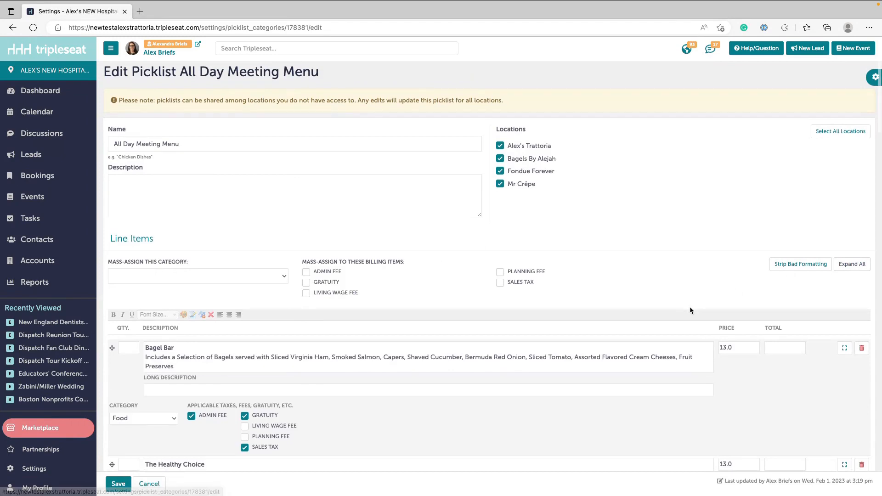
pyautogui.scroll(-4, 690, 311)
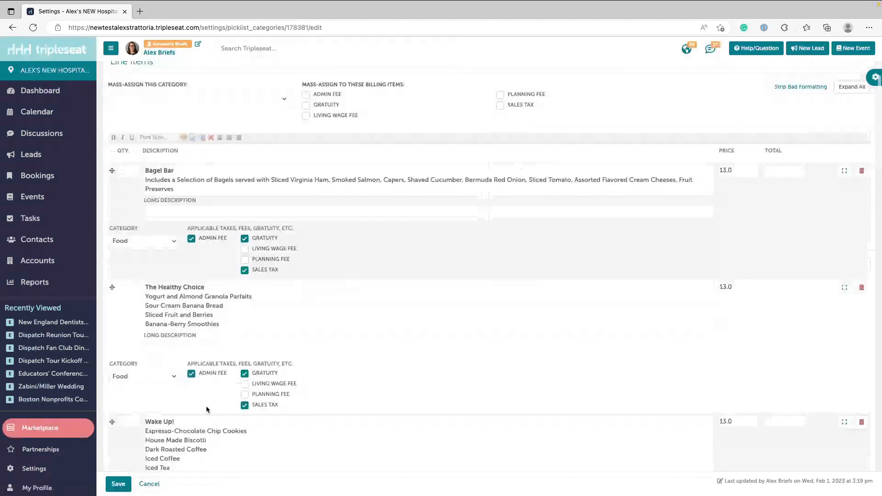
pyautogui.scroll(3, 207, 409)
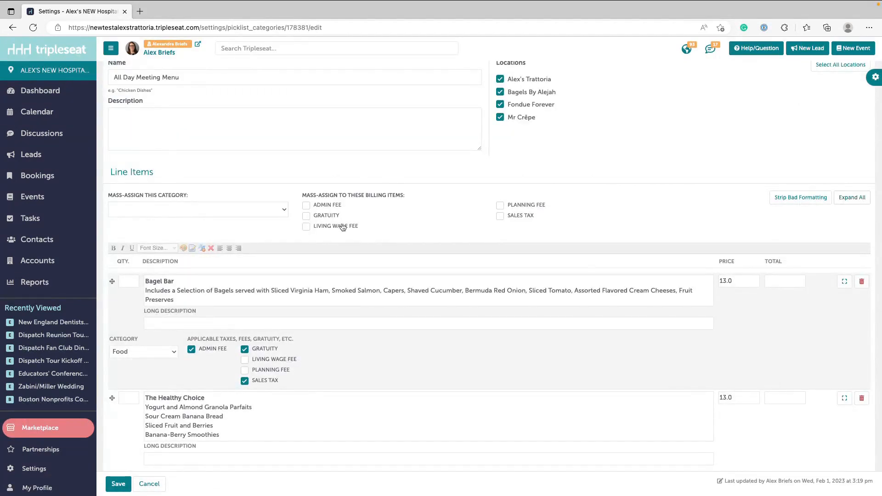
pyautogui.click(306, 227)
pyautogui.click(118, 484)
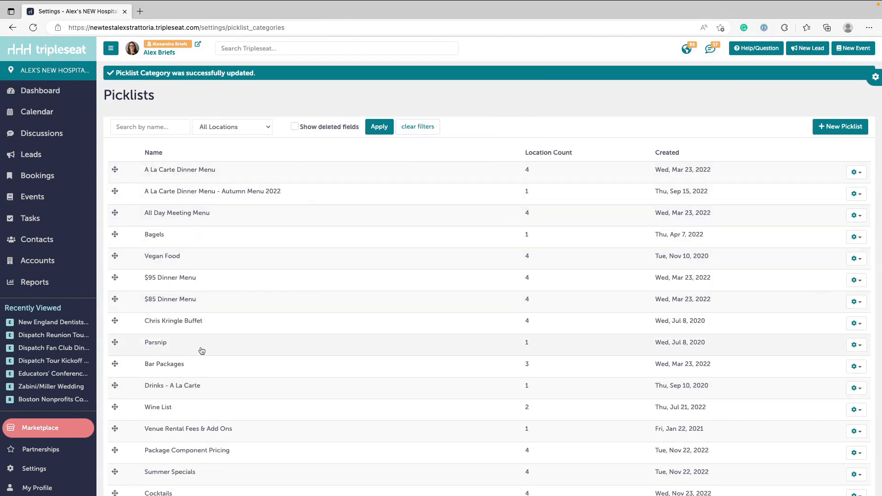
# - Open the Contract & Event Order document of the Dispatch Reunion Tour Dinner event for editing
pyautogui.scroll(-1, 209, 451)
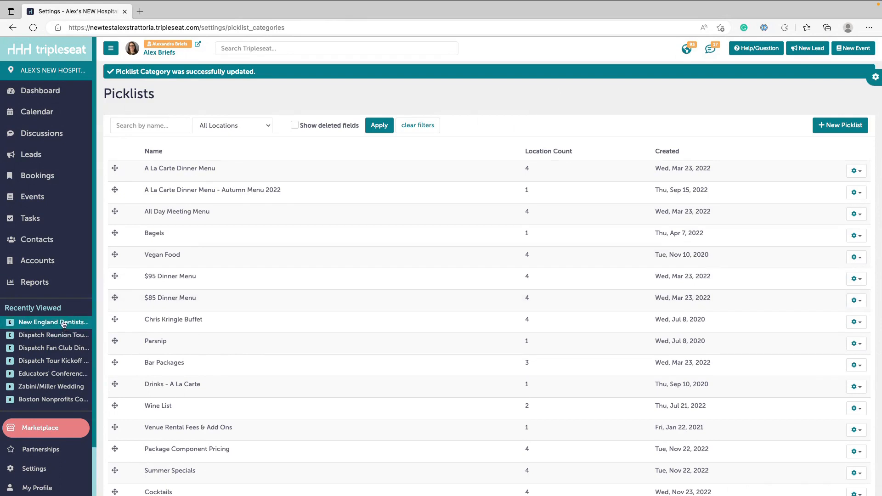
pyautogui.click(51, 338)
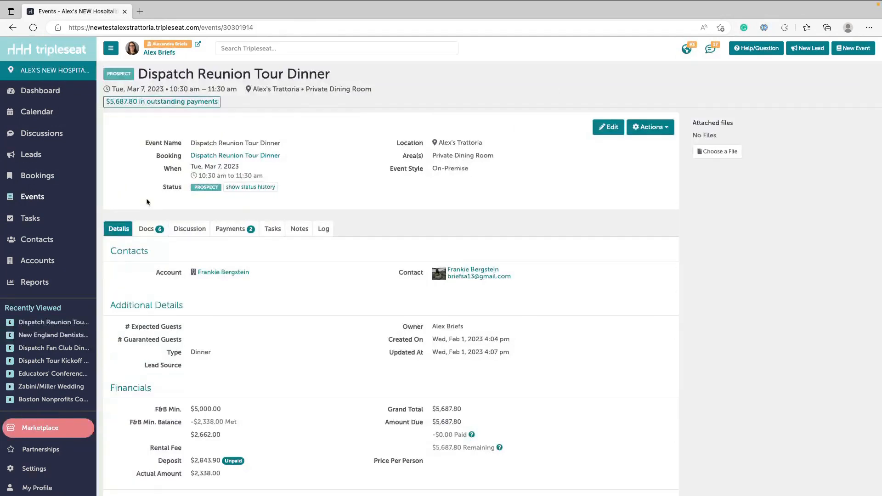
pyautogui.click(153, 231)
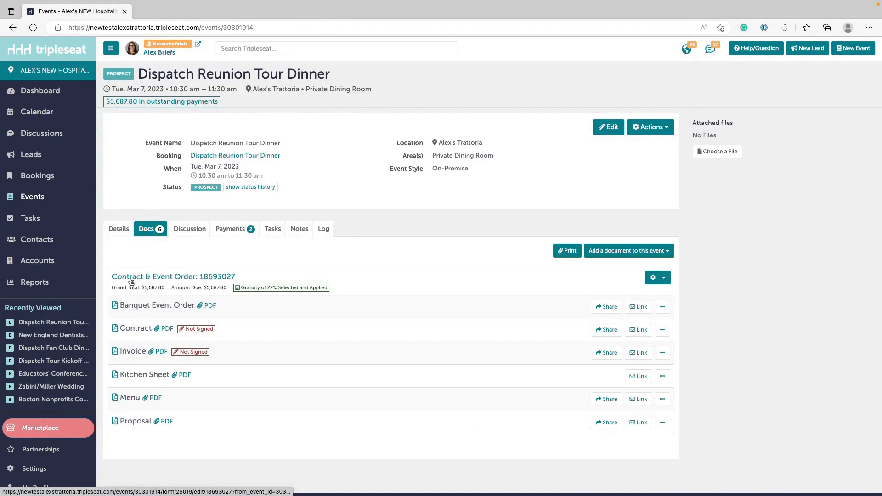
pyautogui.click(159, 279)
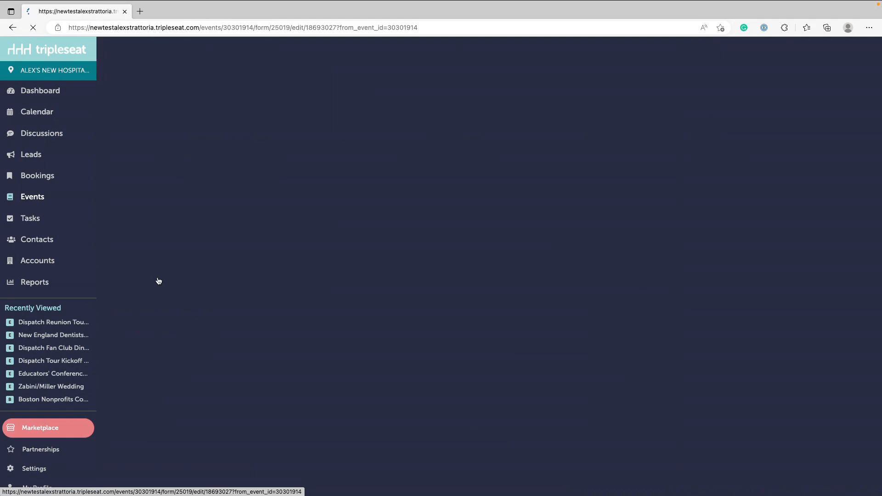
# - Add a billing item row named Living Wage Fee with an amount of 3.5% to the document's Billing Widget
pyautogui.scroll(-20, 427, 332)
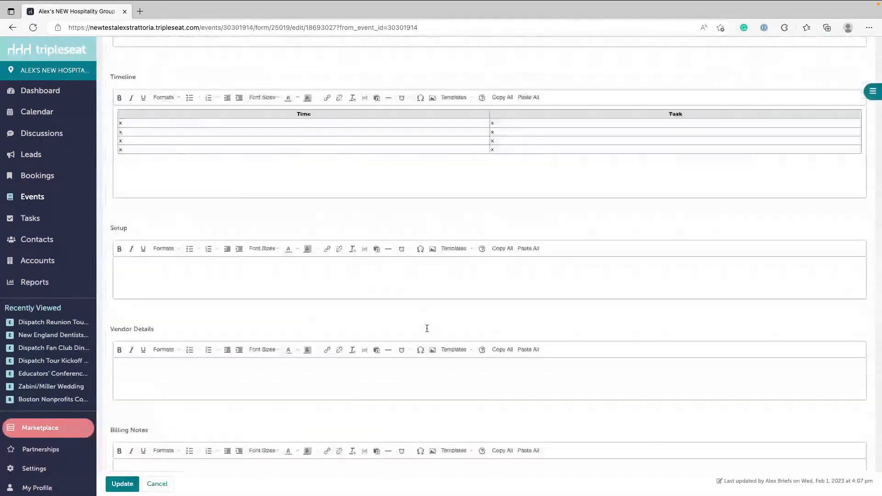
pyautogui.scroll(-3, 427, 331)
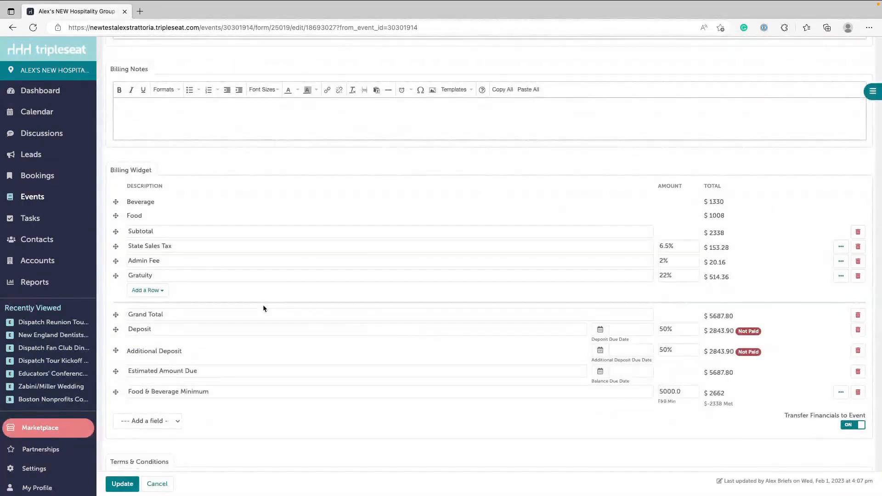
pyautogui.click(161, 291)
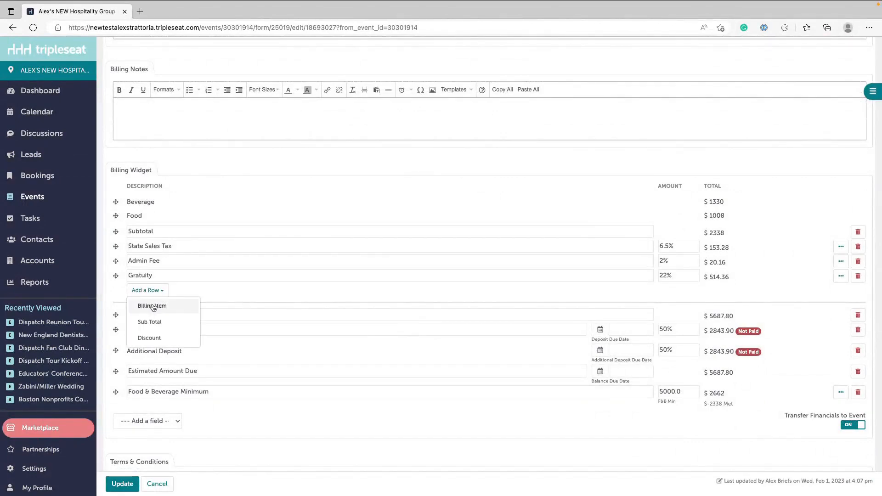
pyautogui.click(161, 306)
pyautogui.write('Living Wage Fee')
pyautogui.click(679, 290)
pyautogui.write('3.5%')
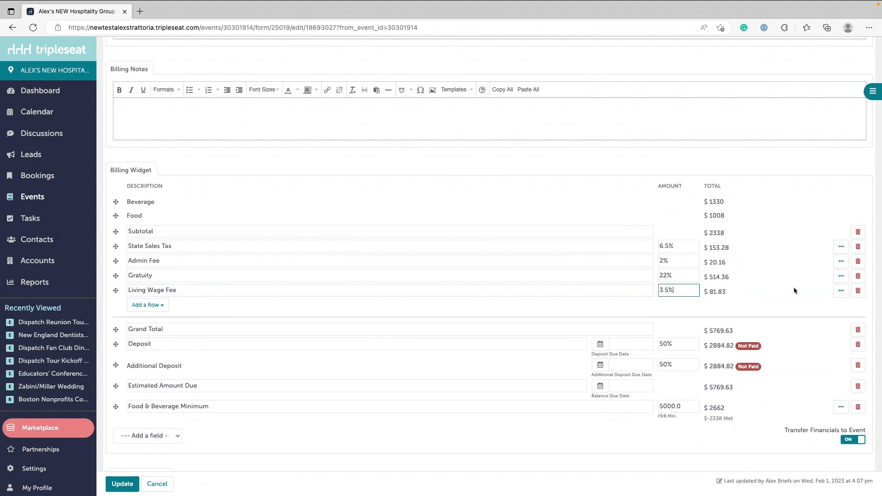
# - Set the new Living Wage Fee row to apply to the Living Wage Fee billing detail and collapse its options
pyautogui.click(841, 291)
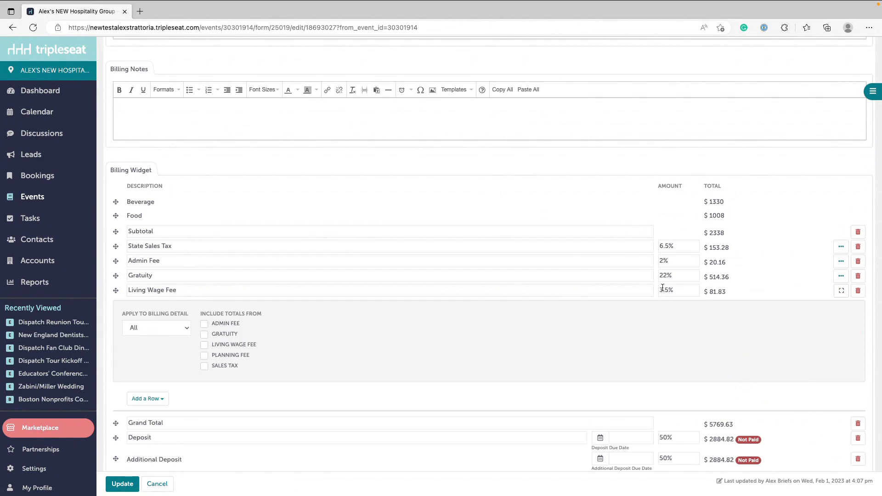
pyautogui.click(163, 327)
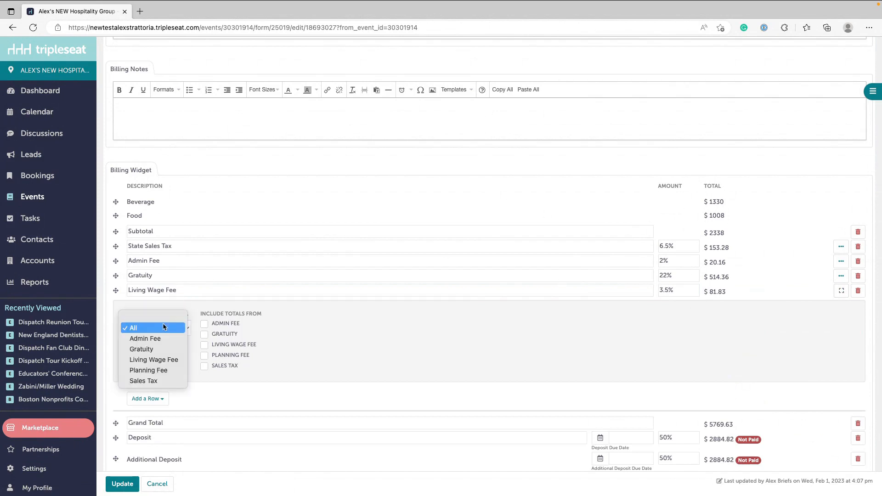
pyautogui.click(161, 359)
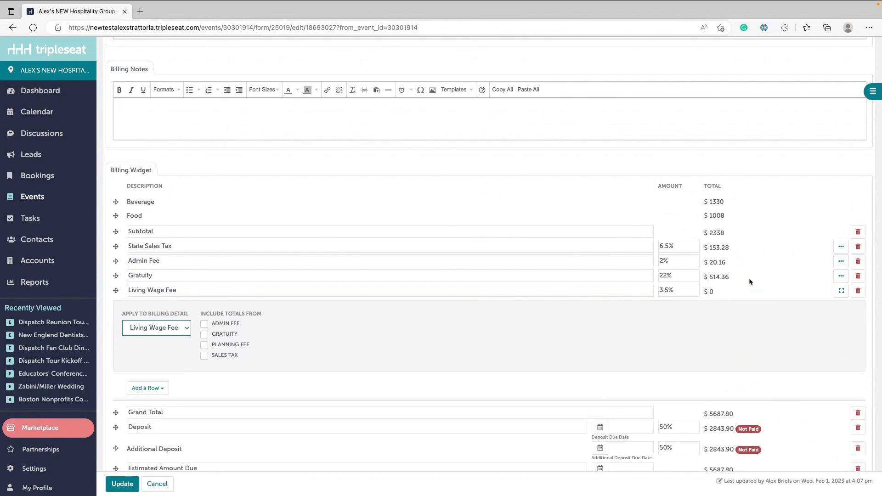
pyautogui.click(841, 292)
# - Apply Living Wage Fee to the 2 Hour Standard Bar item in the Beverage section and collapse its details
pyautogui.scroll(1, 813, 269)
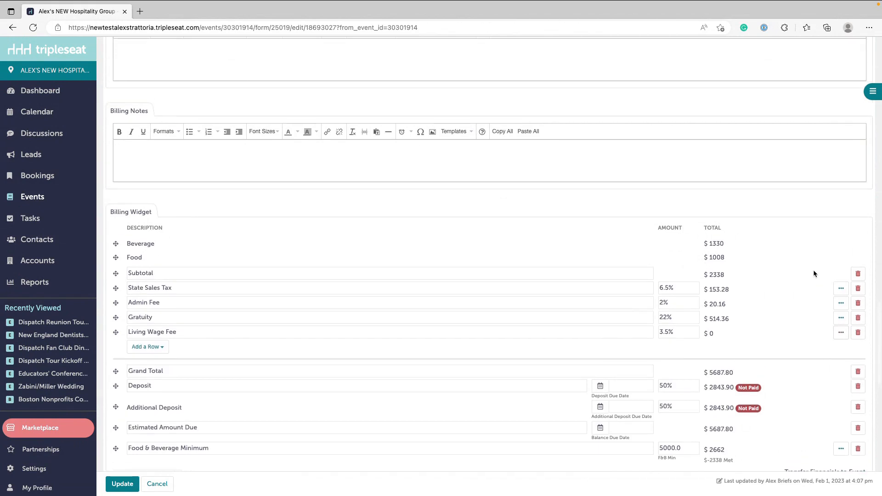
pyautogui.scroll(10, 814, 272)
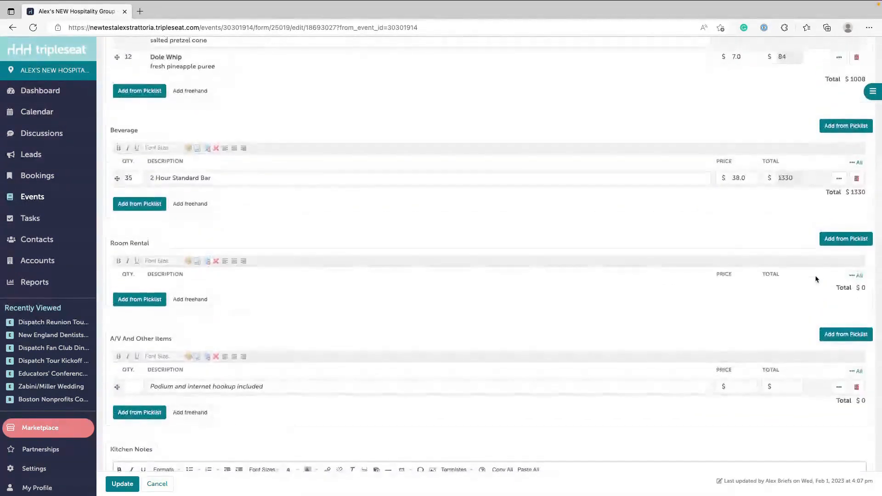
pyautogui.click(839, 178)
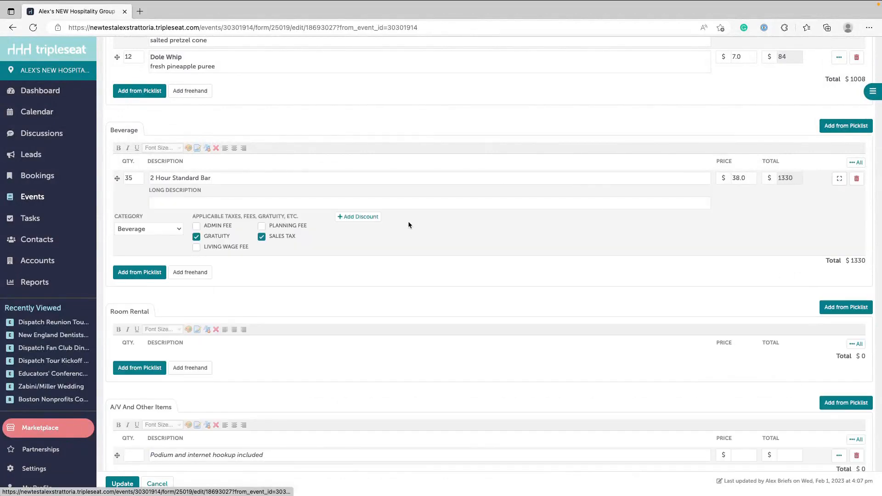
pyautogui.click(215, 250)
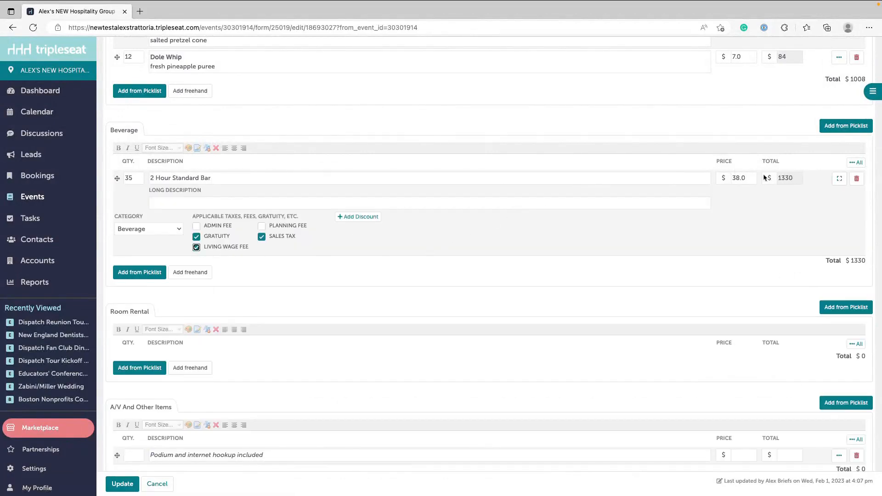
pyautogui.click(839, 179)
# - Apply Living Wage Fee to every item in the Food section, from RAW BAR through Dole Whip
pyautogui.scroll(5, 805, 161)
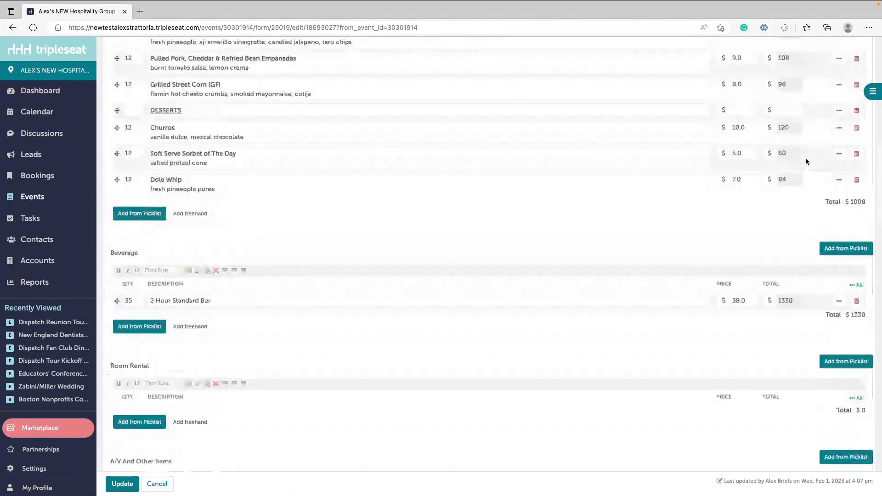
pyautogui.scroll(3, 806, 161)
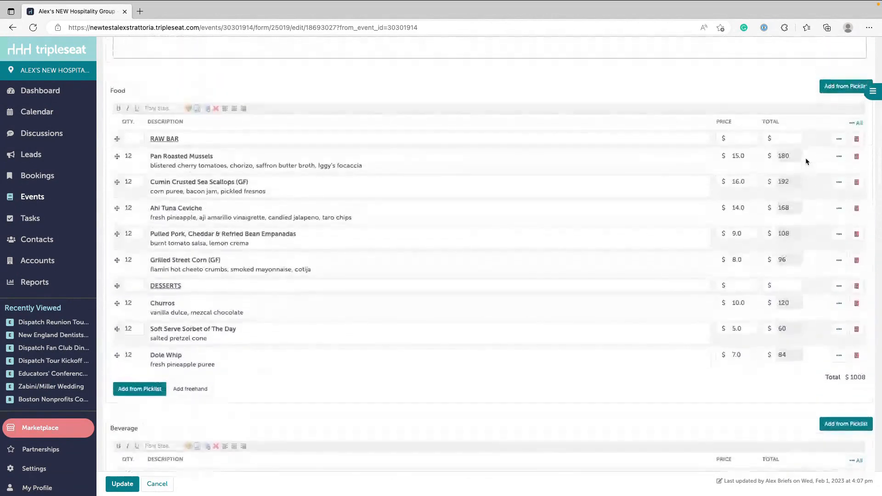
pyautogui.click(856, 124)
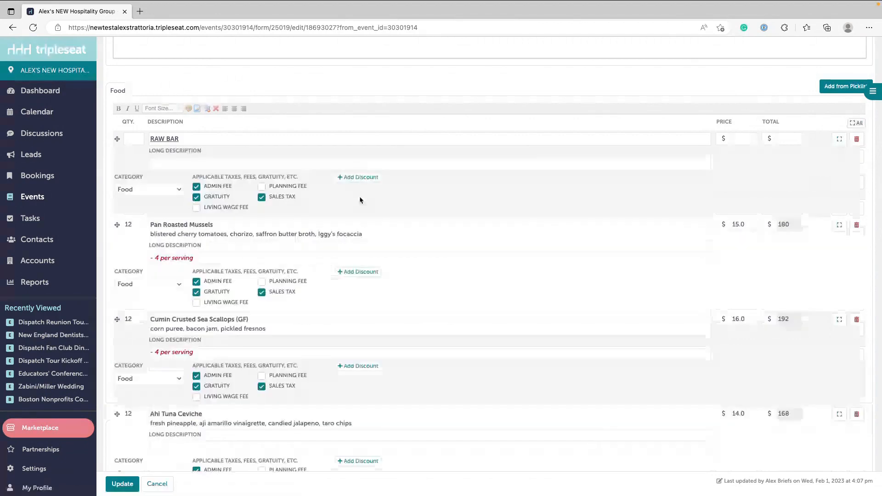
pyautogui.click(225, 207)
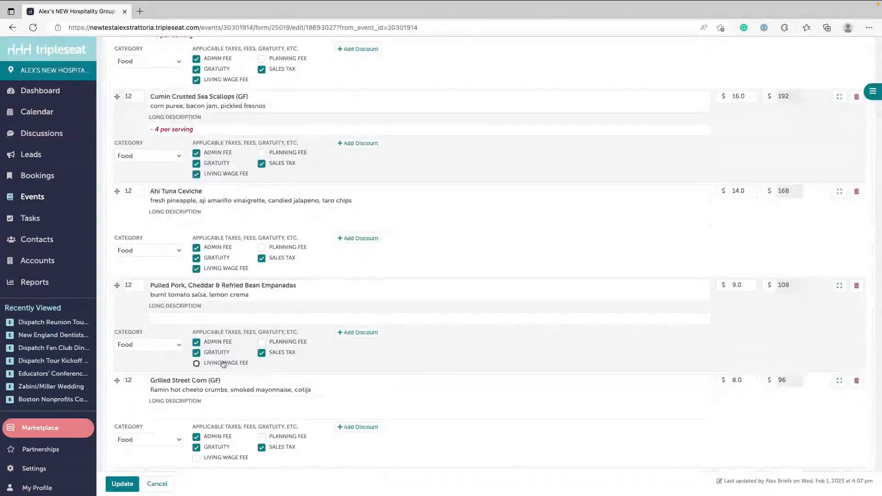
pyautogui.click(224, 364)
pyautogui.scroll(-1, 223, 448)
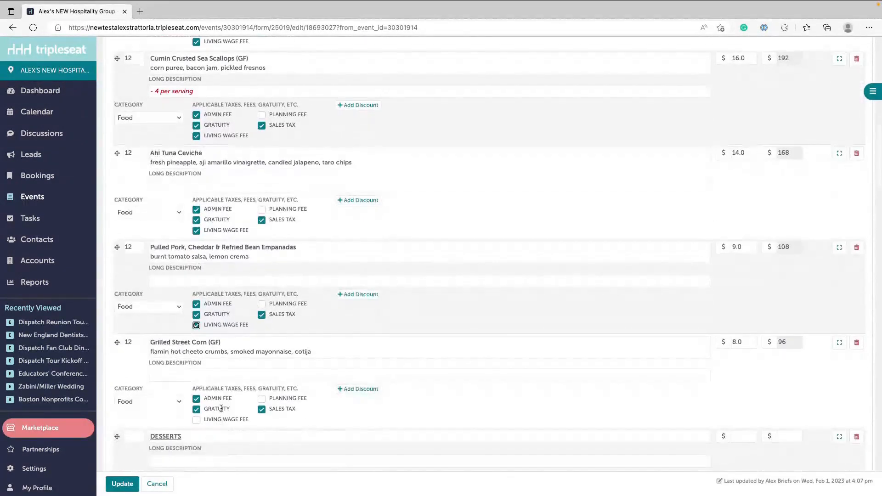
pyautogui.click(223, 419)
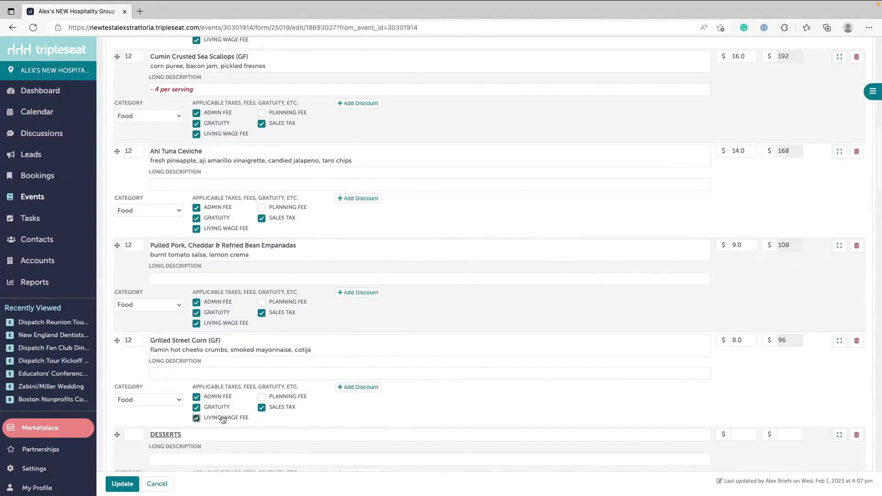
pyautogui.scroll(-8, 222, 420)
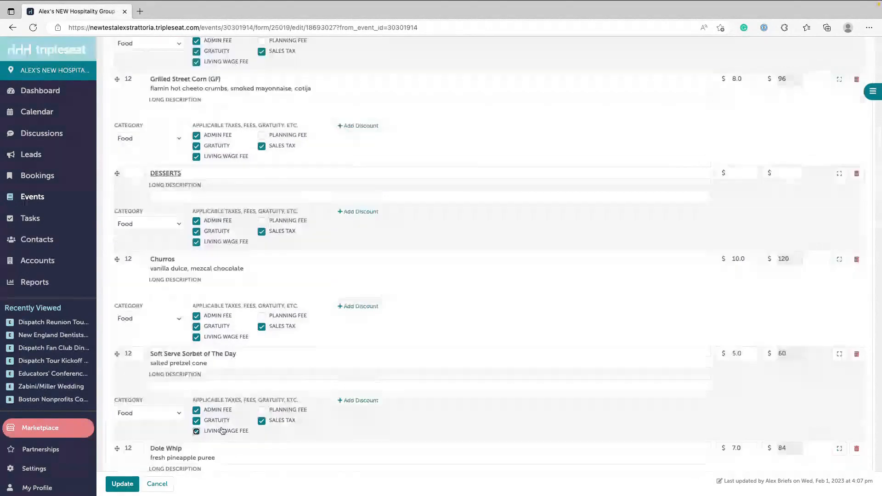
pyautogui.click(223, 421)
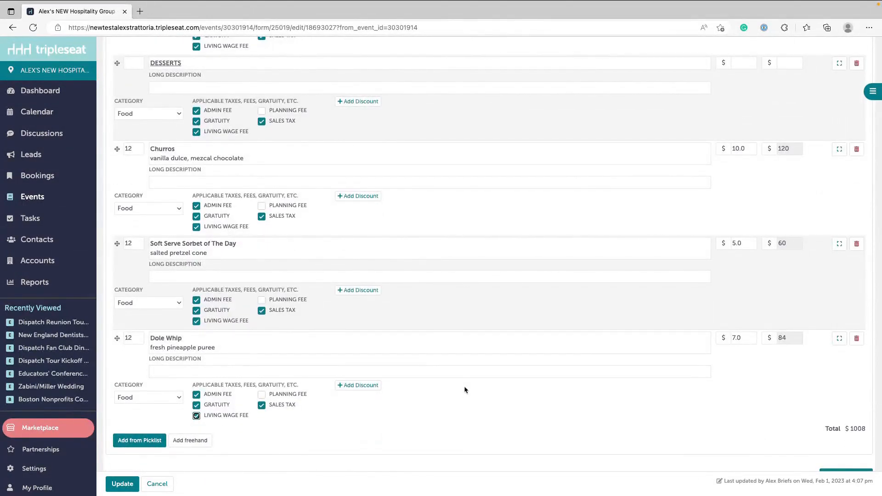
# - Try applying the Living Wage Fee row of the Billing Widget to the All billing detail
pyautogui.scroll(-1, 465, 390)
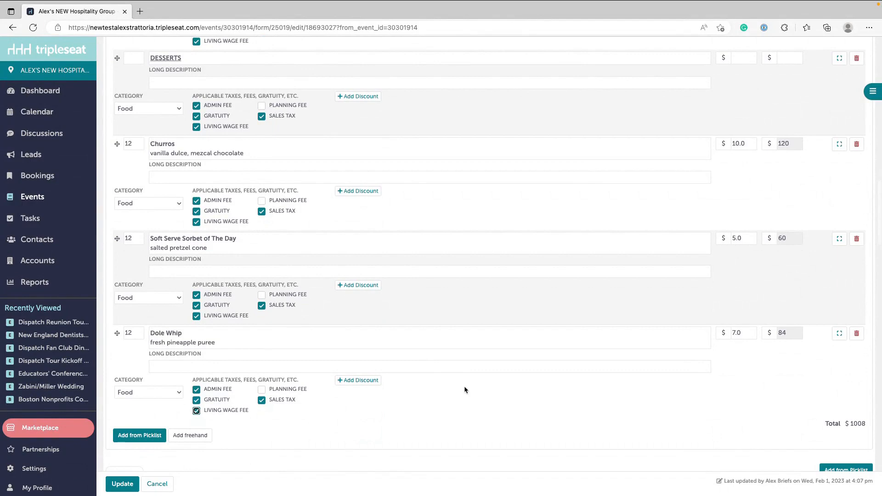
pyautogui.scroll(-10, 464, 390)
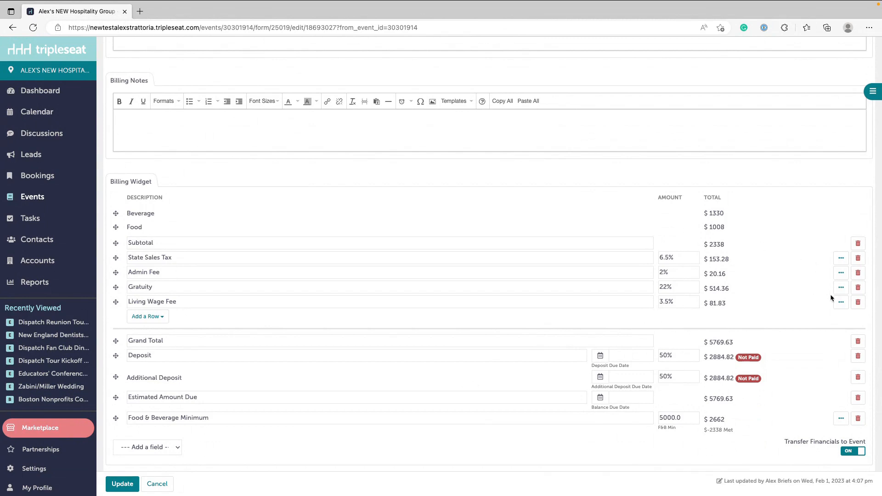
pyautogui.click(841, 302)
pyautogui.click(161, 342)
pyautogui.click(152, 310)
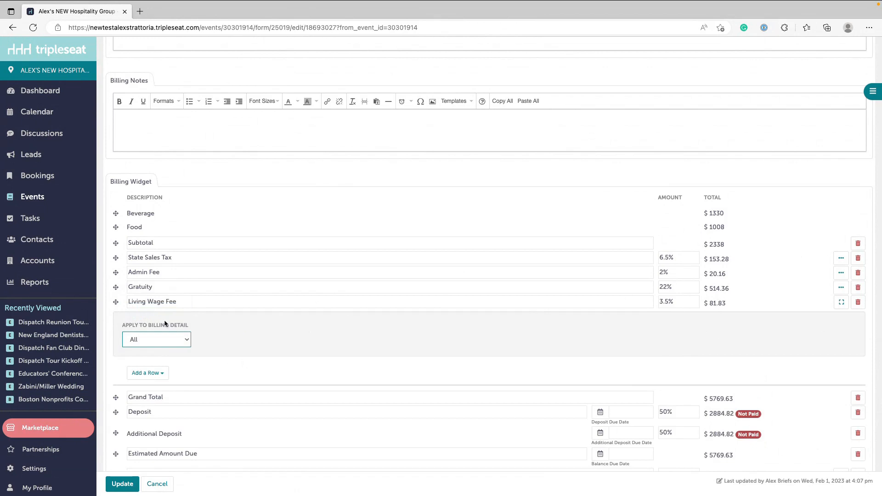
# - Set the Living Wage Fee row to apply to the Living Wage Fee billing detail and save the document
pyautogui.click(164, 339)
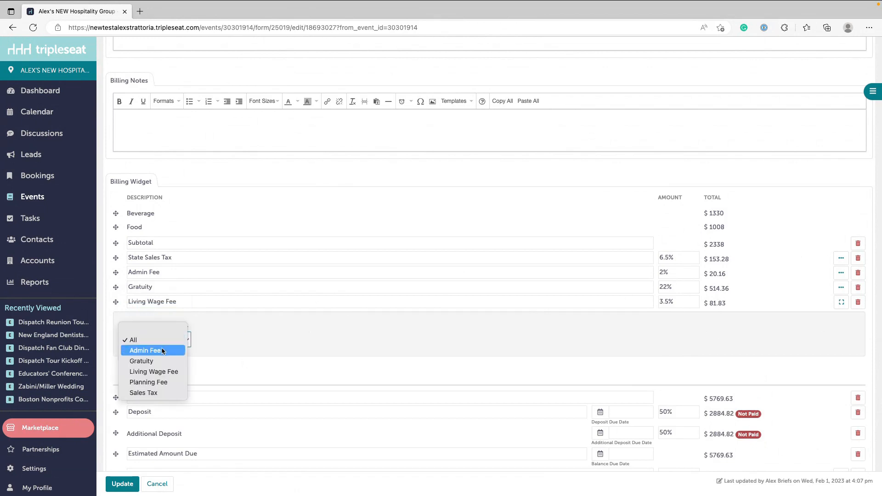
pyautogui.click(164, 372)
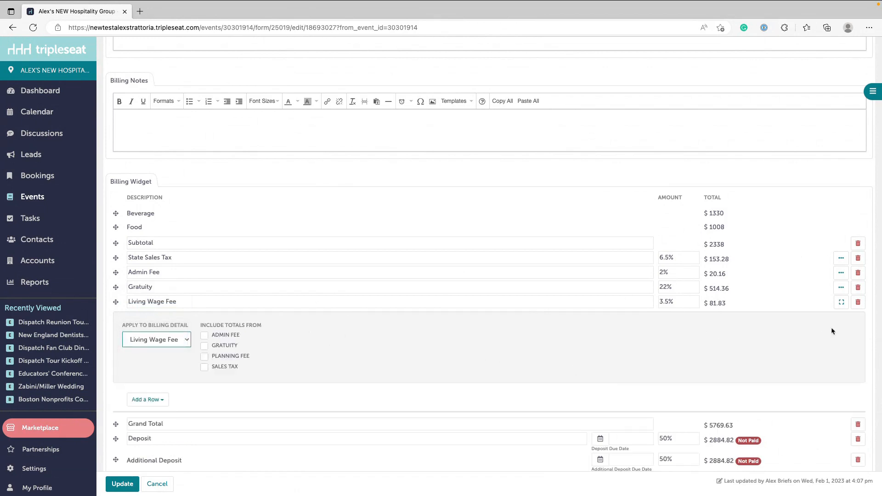
pyautogui.click(837, 305)
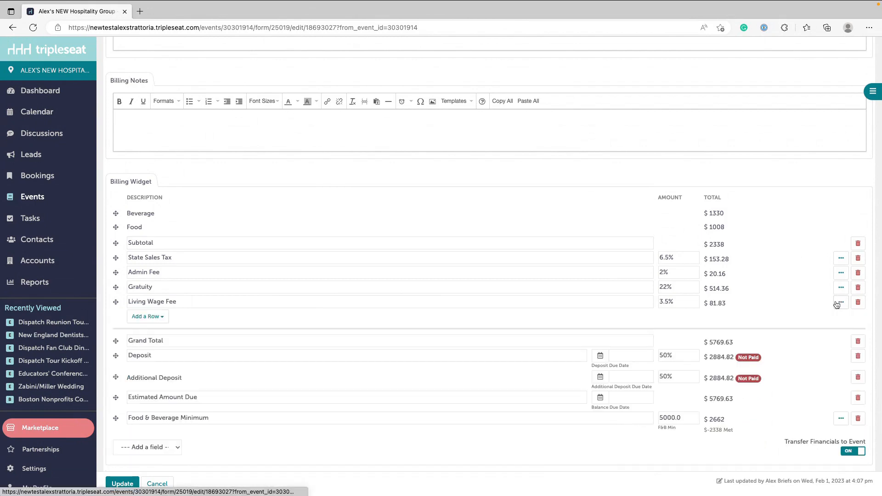
pyautogui.click(120, 485)
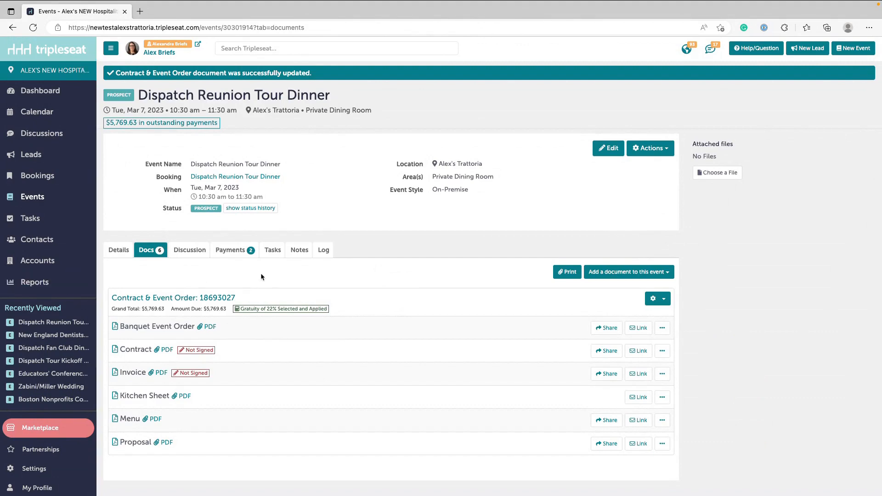
# - Reopen the Contract & Event Order document for editing and review the Beverage and Subtotal lines in its Billing Widget
pyautogui.click(180, 298)
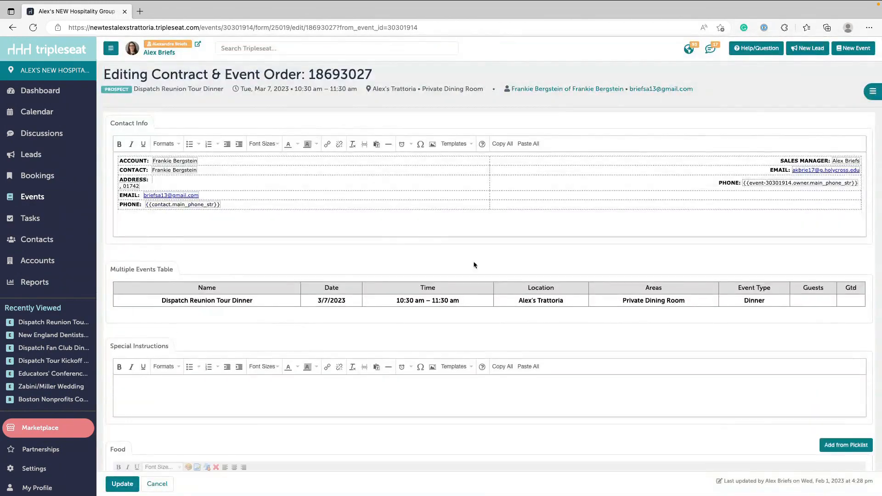
pyautogui.scroll(-20, 456, 260)
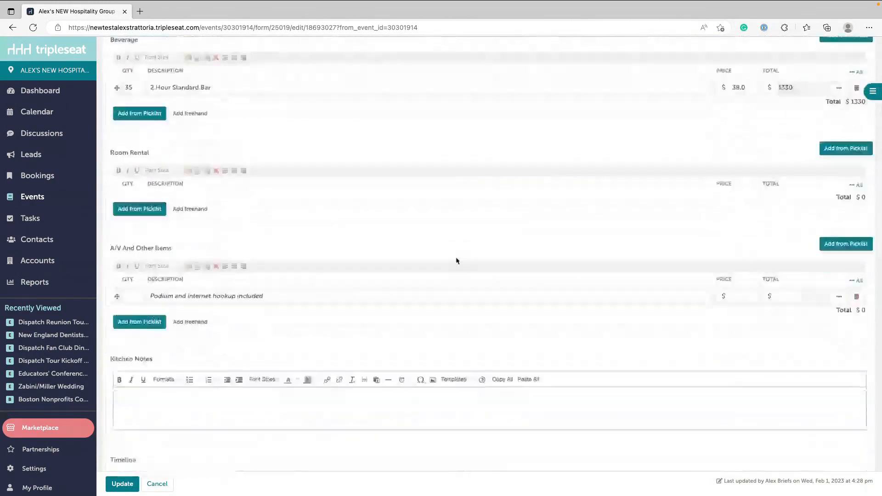
pyautogui.scroll(-12, 457, 260)
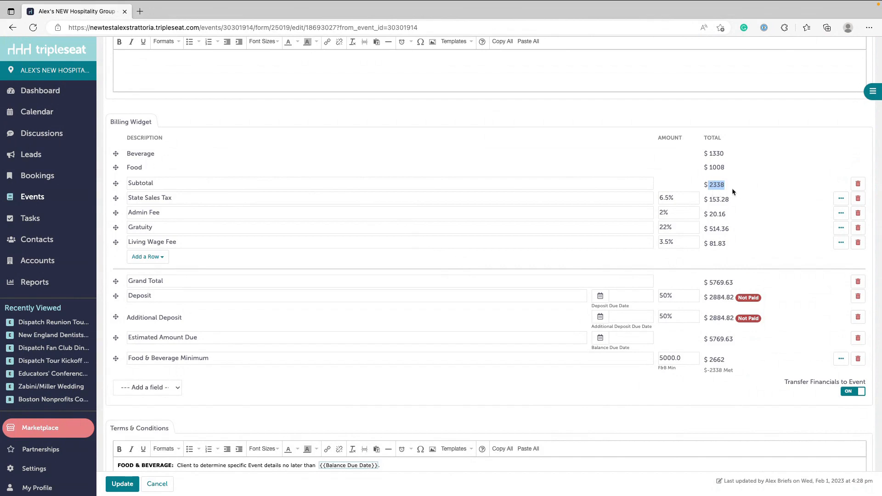
pyautogui.click(723, 185)
pyautogui.moveTo(127, 154); pyautogui.dragTo(160, 158)
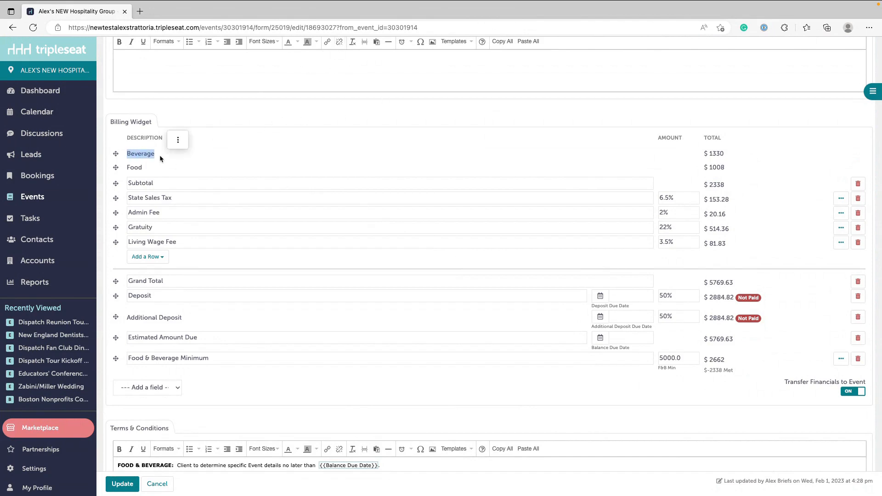
pyautogui.click(718, 184)
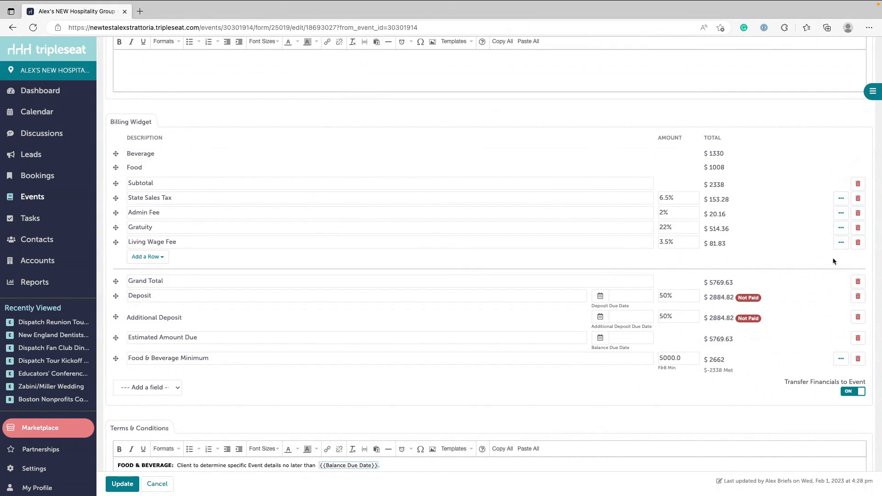
# - Check which billing detail the Gratuity row applies to and collapse its options
pyautogui.click(841, 228)
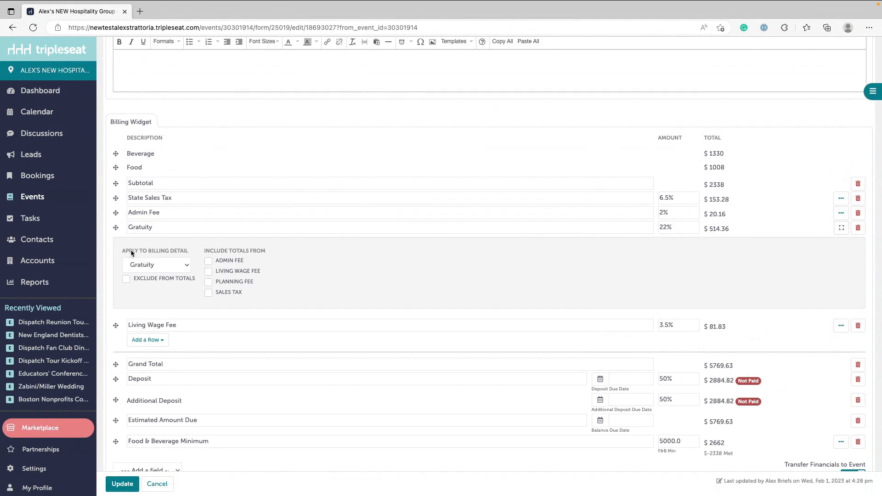
pyautogui.click(155, 263)
pyautogui.click(154, 264)
pyautogui.click(841, 228)
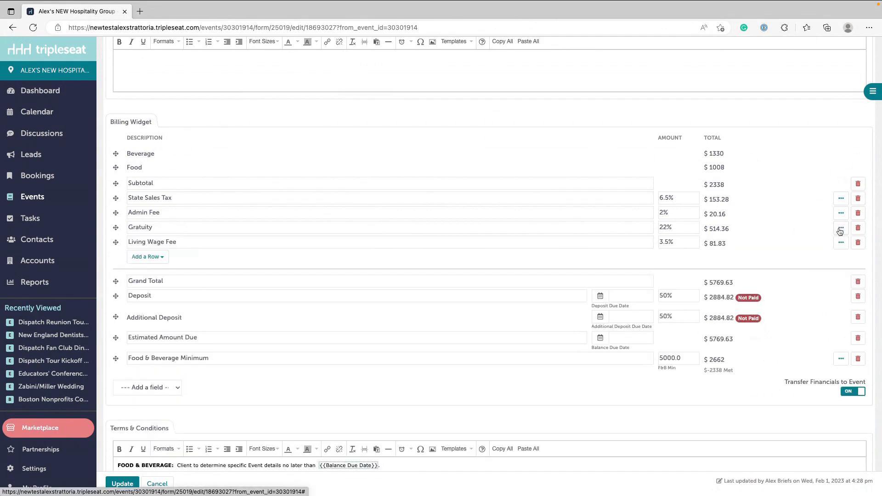
# - Examine the applicable taxes, fees and gratuity on the 2 Hour Standard Bar item and on all Food items
pyautogui.scroll(1, 840, 231)
pyautogui.scroll(10, 840, 231)
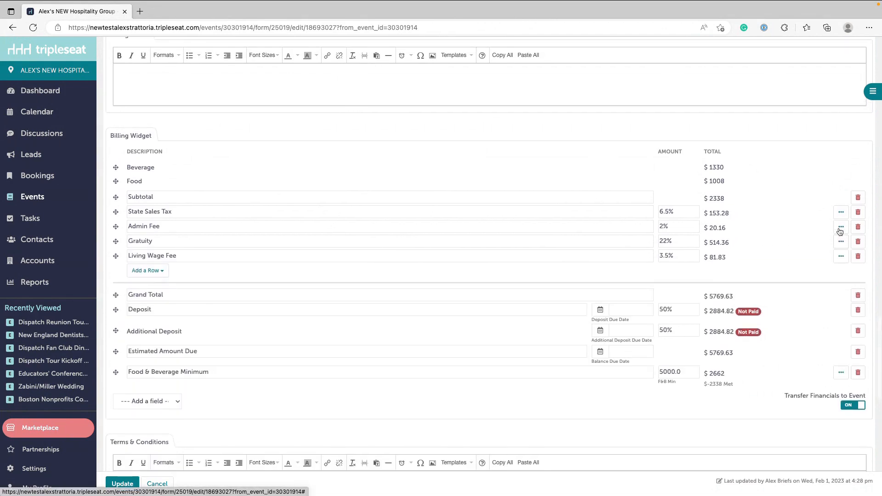
pyautogui.scroll(15, 840, 231)
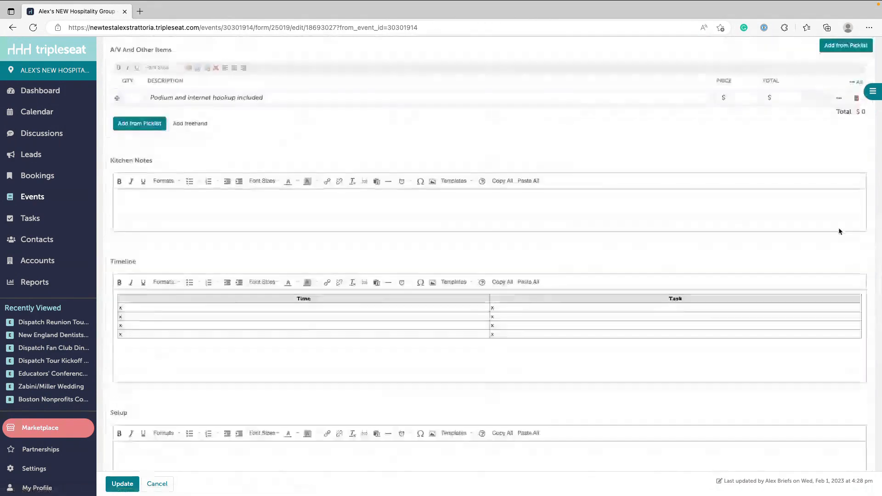
pyautogui.scroll(2, 839, 232)
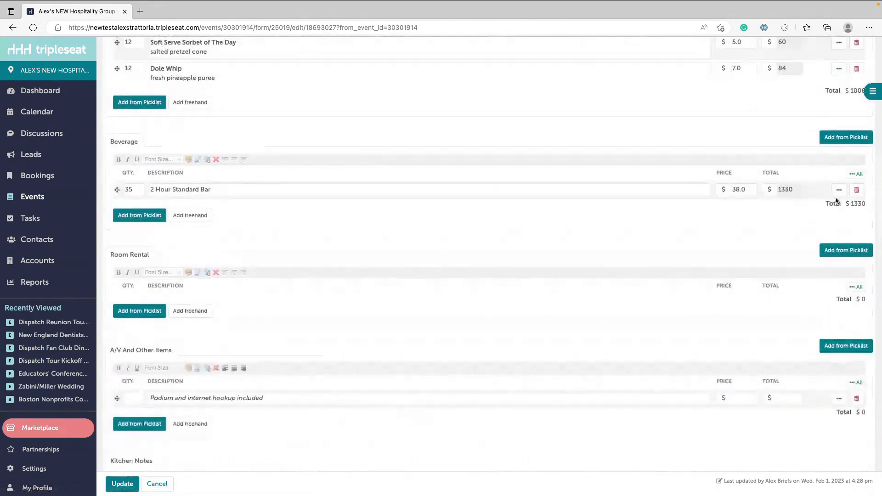
pyautogui.click(839, 191)
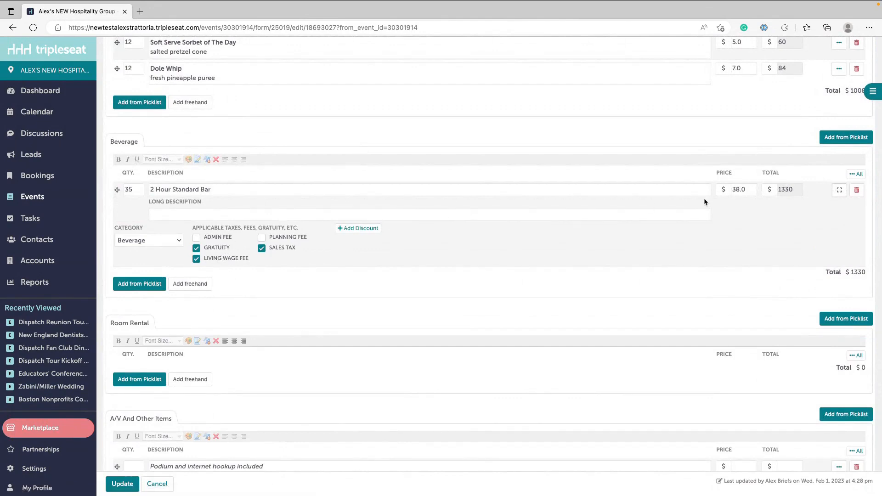
pyautogui.click(839, 191)
pyautogui.scroll(6, 816, 164)
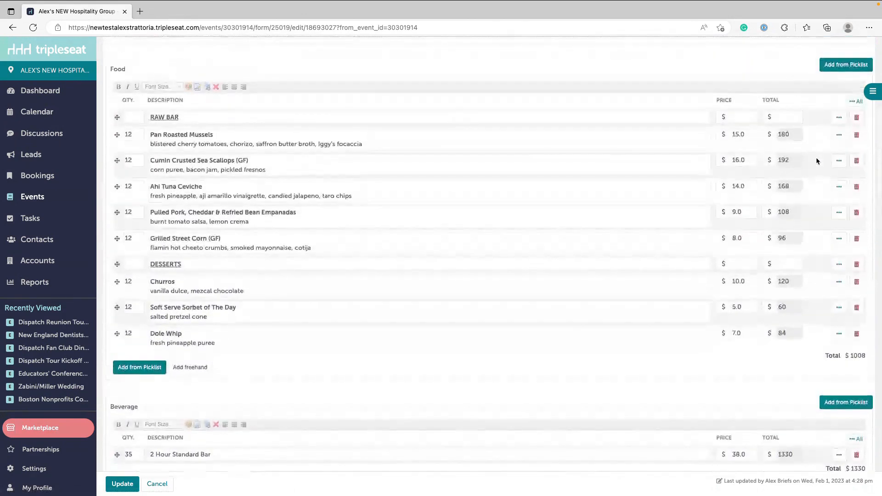
pyautogui.click(852, 102)
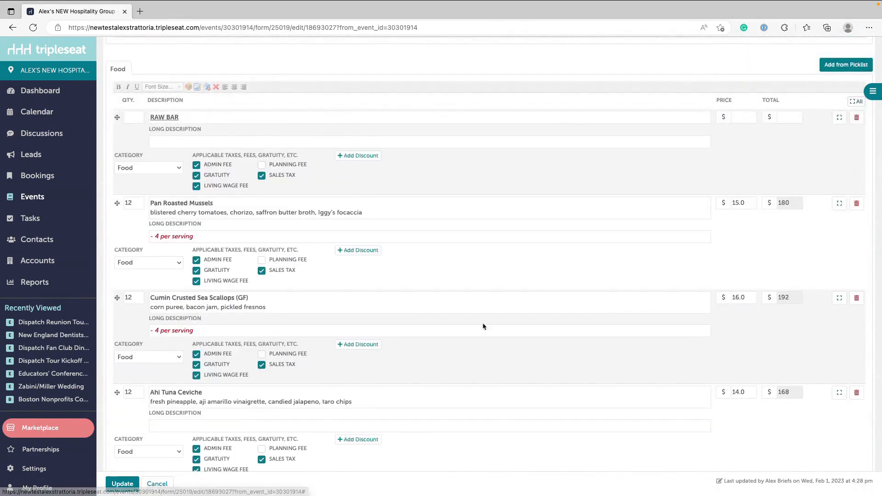
pyautogui.scroll(-1, 489, 321)
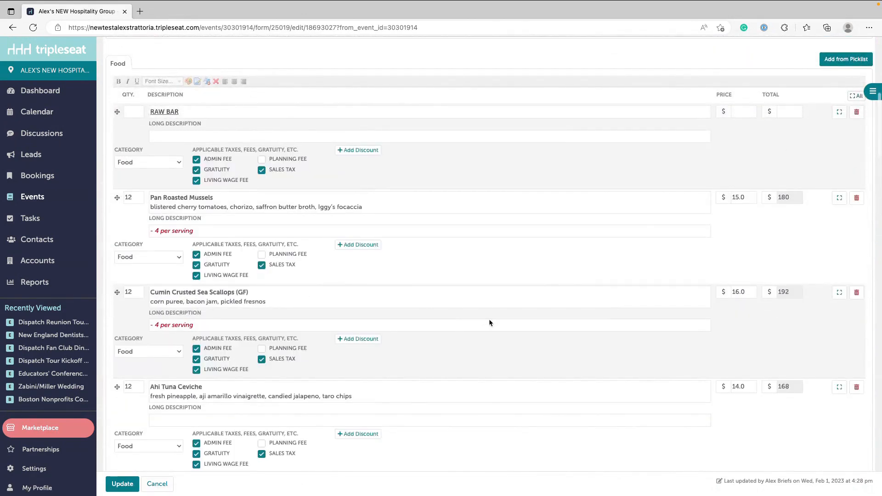
pyautogui.scroll(-15, 489, 318)
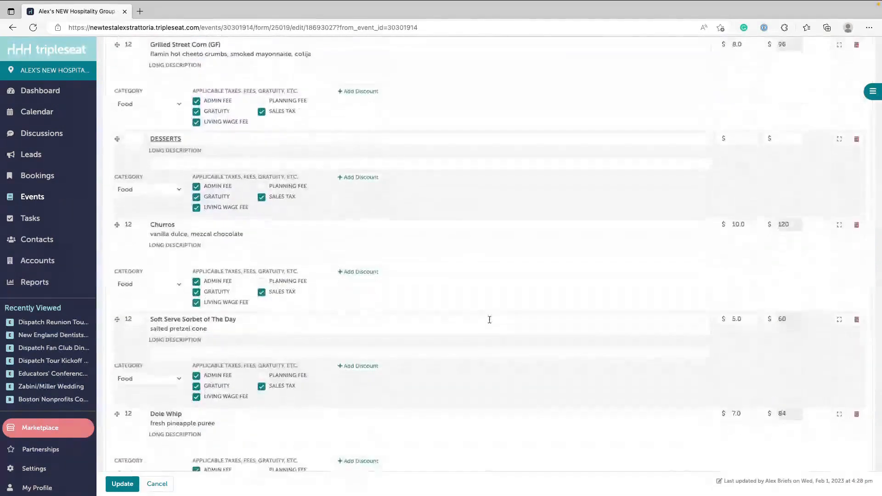
# - Exclude the Food & Beverage Minimum row from all totals in the Billing Widget
pyautogui.scroll(-20, 489, 319)
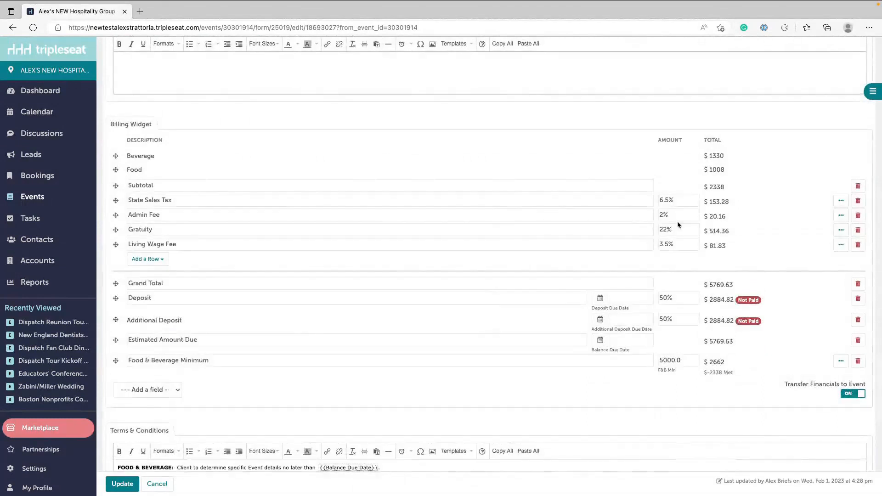
pyautogui.moveTo(717, 230); pyautogui.dragTo(729, 232)
pyautogui.click(712, 232)
pyautogui.click(841, 362)
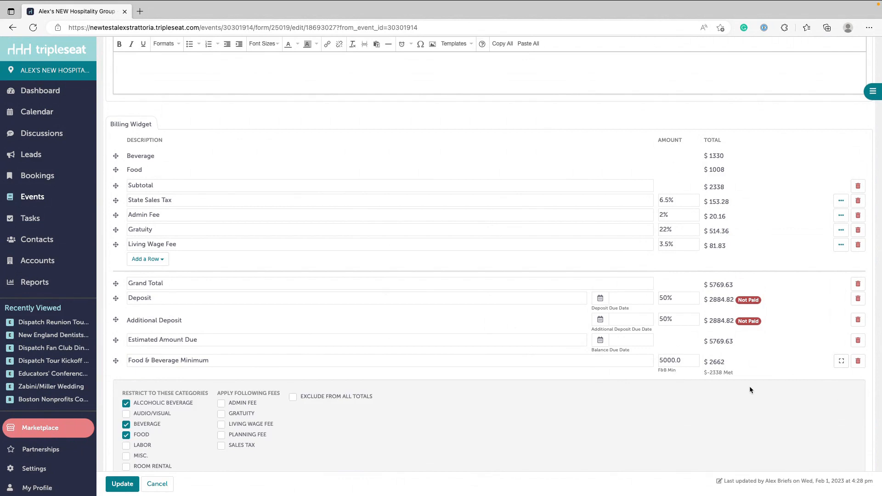
pyautogui.scroll(-1, 750, 390)
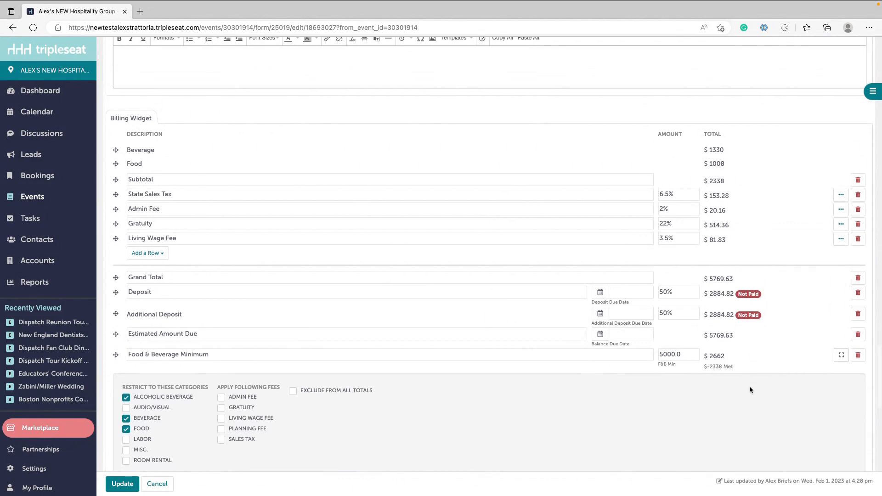
pyautogui.scroll(-2, 422, 370)
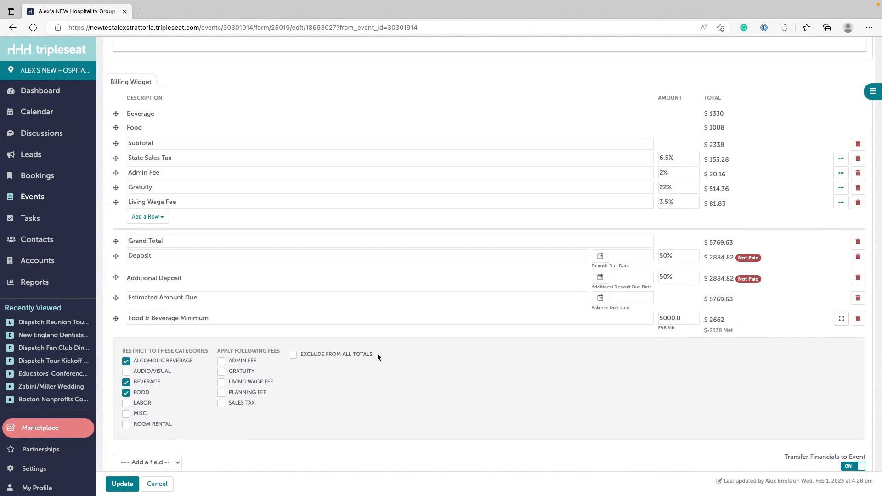
pyautogui.click(306, 357)
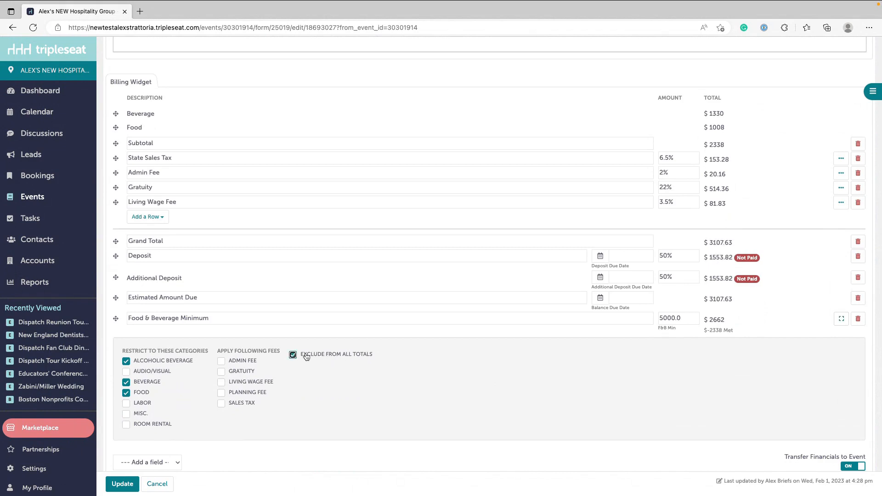
# - Turn off the exclusion from all totals for the Food & Beverage Minimum row in the Billing Widget
pyautogui.click(306, 357)
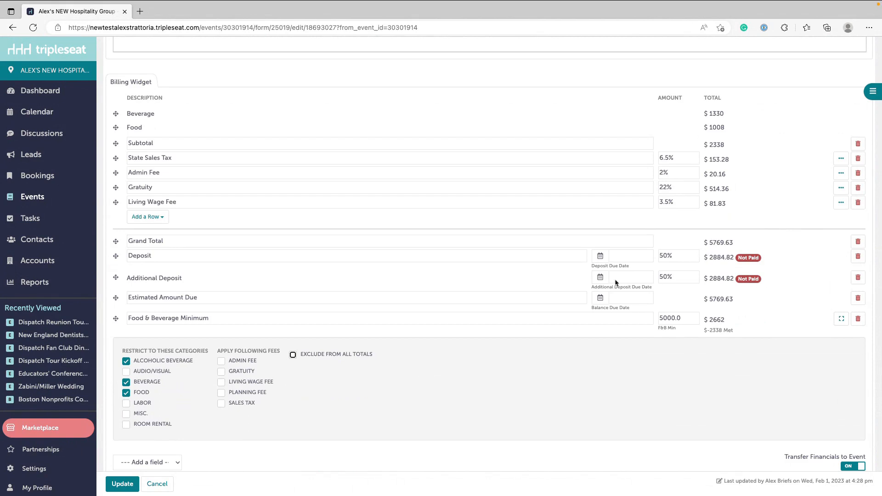
pyautogui.click(292, 355)
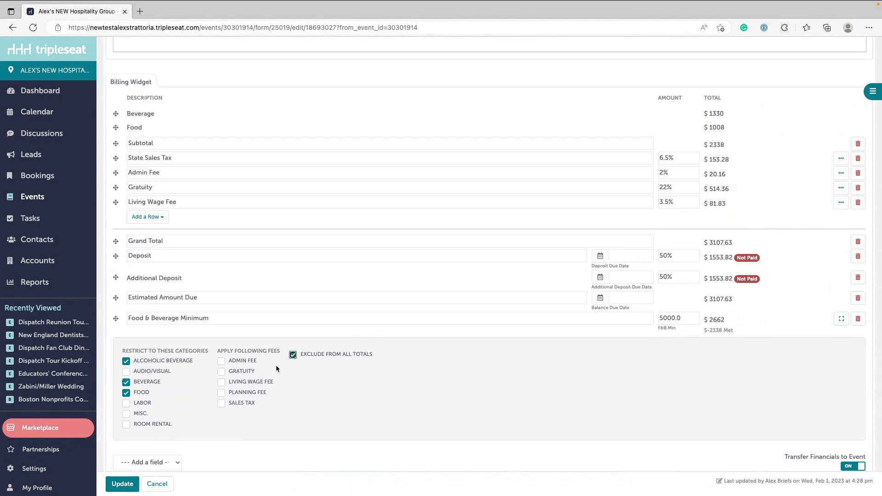
pyautogui.click(293, 356)
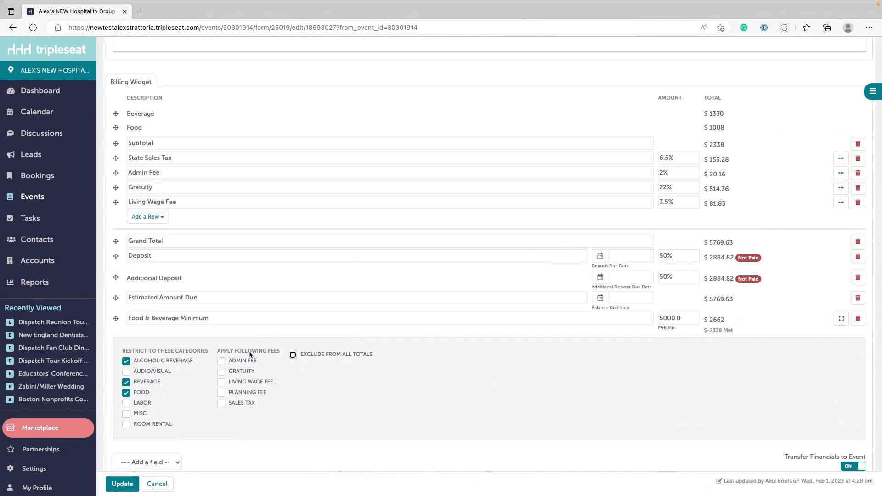
# - Apply the Gratuity fee to the Food & Beverage Minimum row
pyautogui.click(224, 372)
pyautogui.click(222, 372)
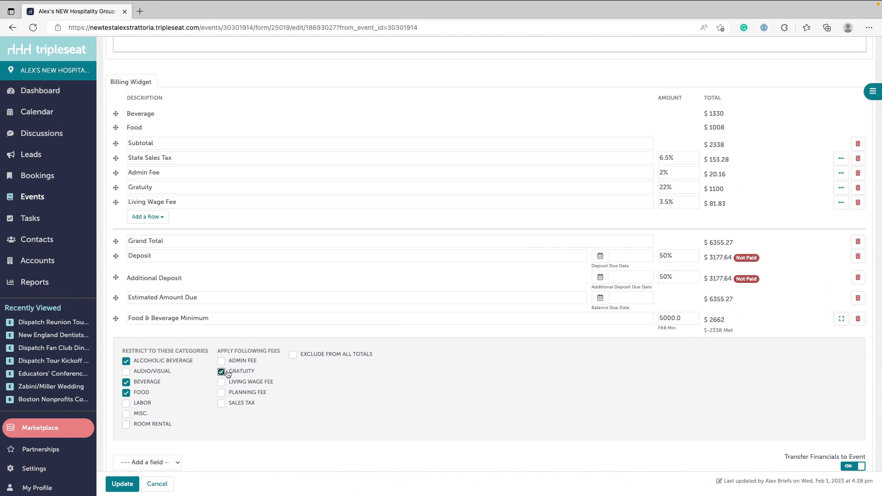
pyautogui.click(222, 373)
pyautogui.click(222, 372)
pyautogui.click(247, 373)
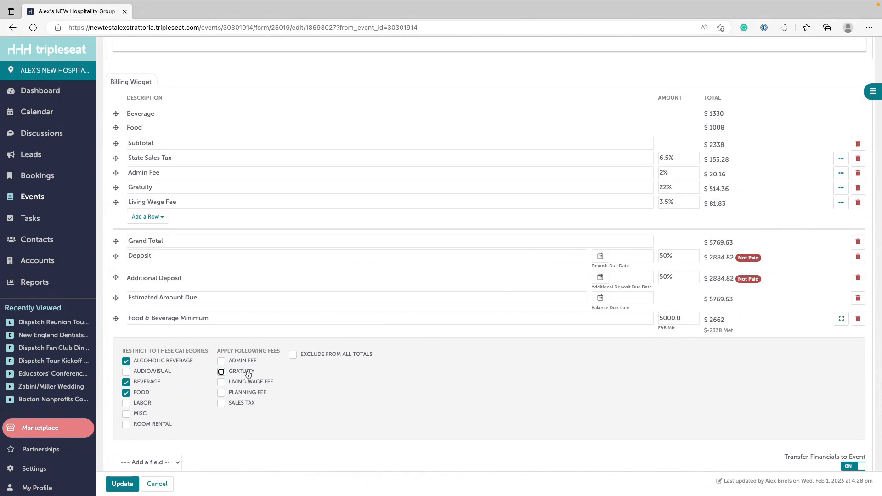
pyautogui.click(249, 374)
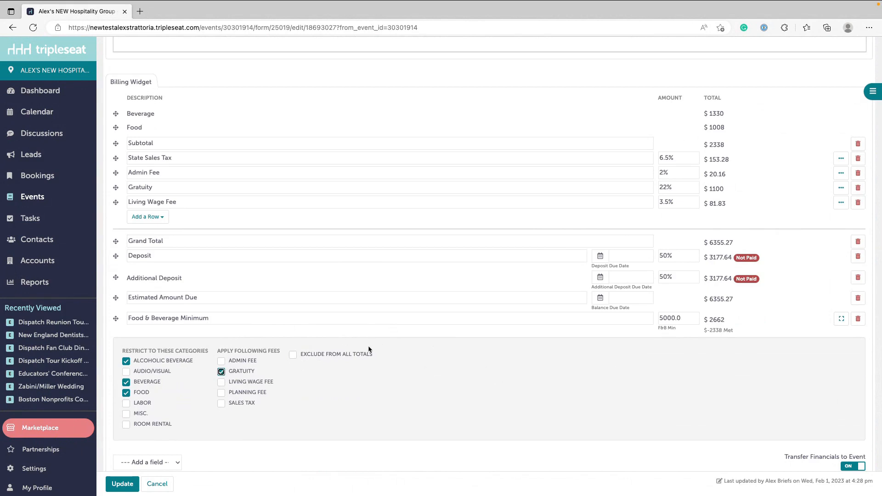
# - Check the Food & Beverage Minimum total, collapse that row's options, and review which billing detail the Gratuity row applies to
pyautogui.doubleClick(711, 319)
pyautogui.click(841, 319)
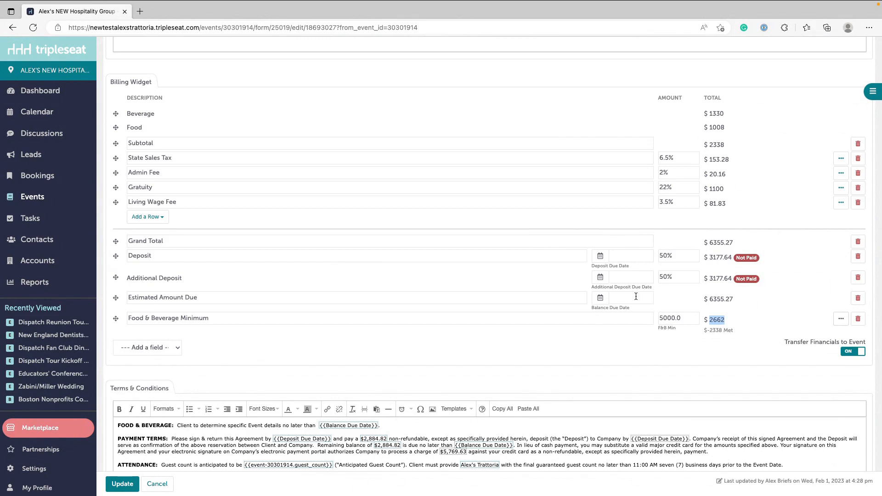
pyautogui.click(841, 189)
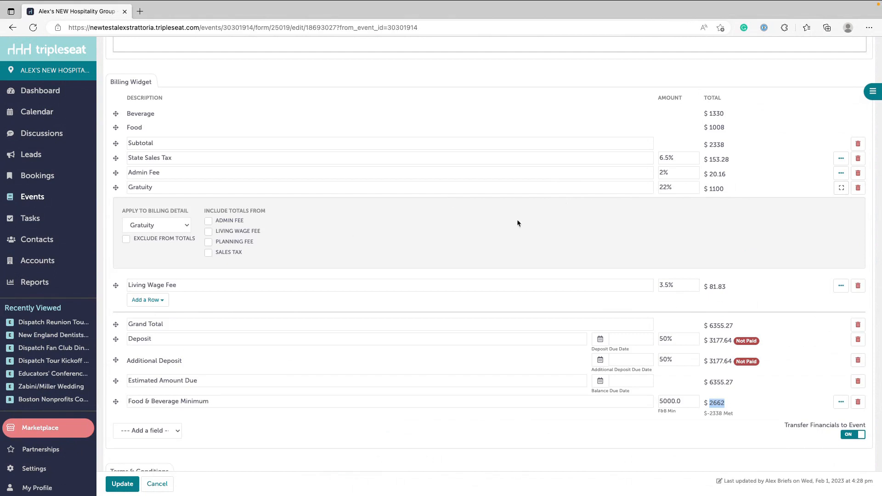
pyautogui.click(840, 189)
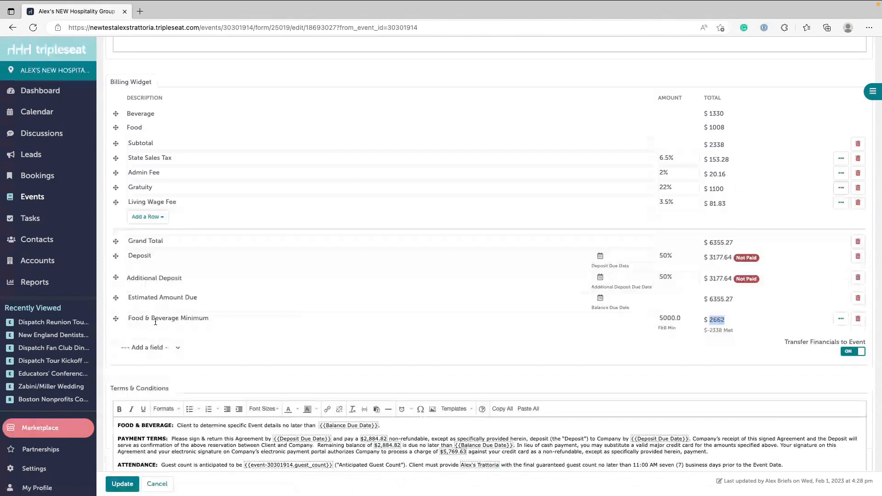
# - Add a Room Rental field of 500 to the Billing Widget, keeping only Sales Tax among its applied fees
pyautogui.click(150, 348)
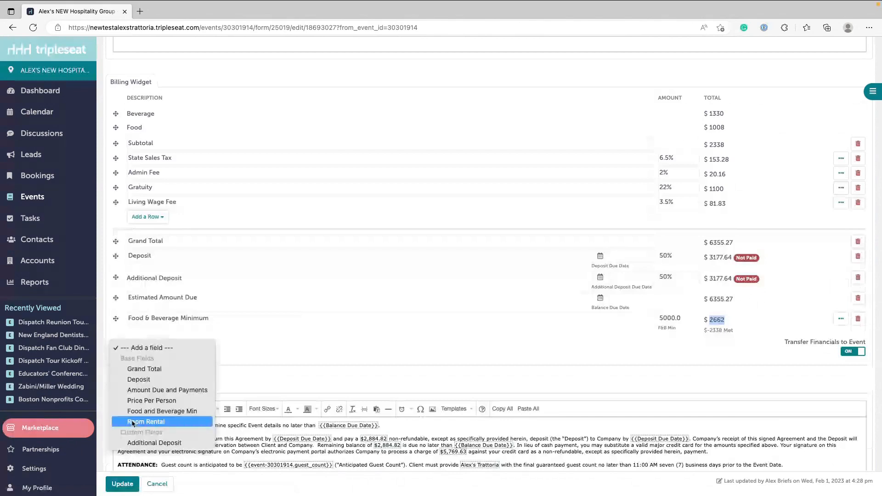
pyautogui.click(133, 422)
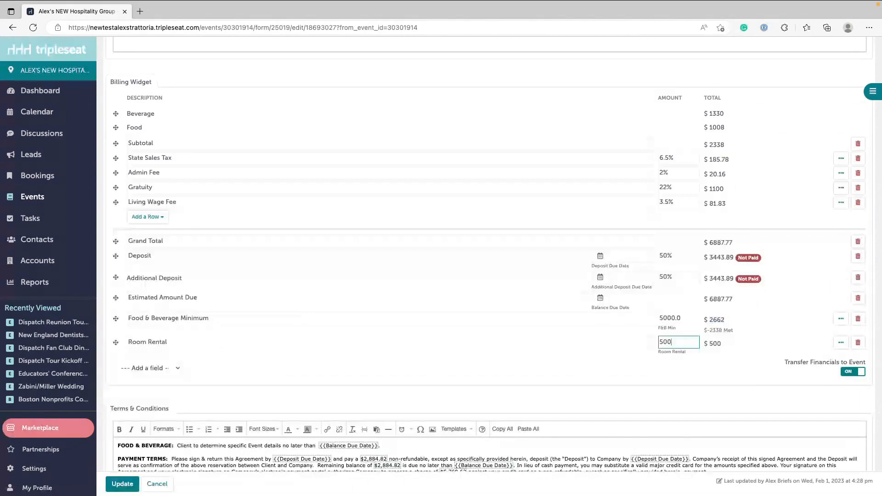
pyautogui.click(841, 342)
pyautogui.scroll(-1, 806, 357)
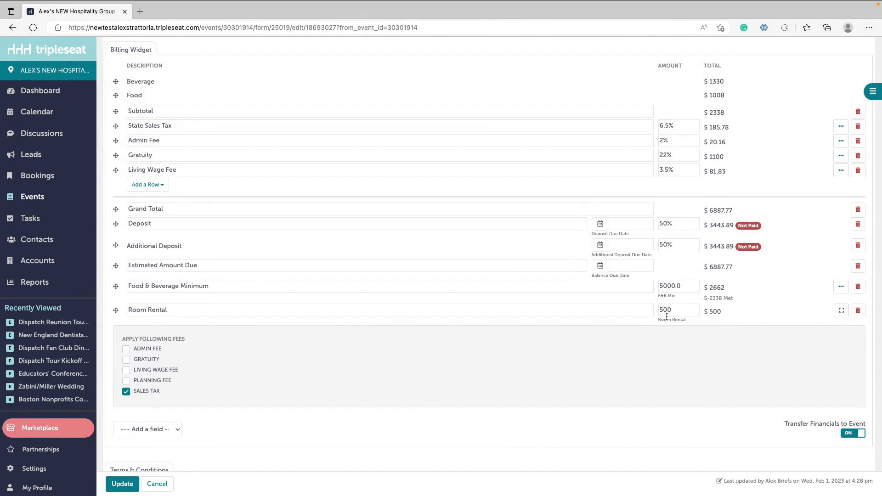
pyautogui.click(127, 360)
pyautogui.click(126, 360)
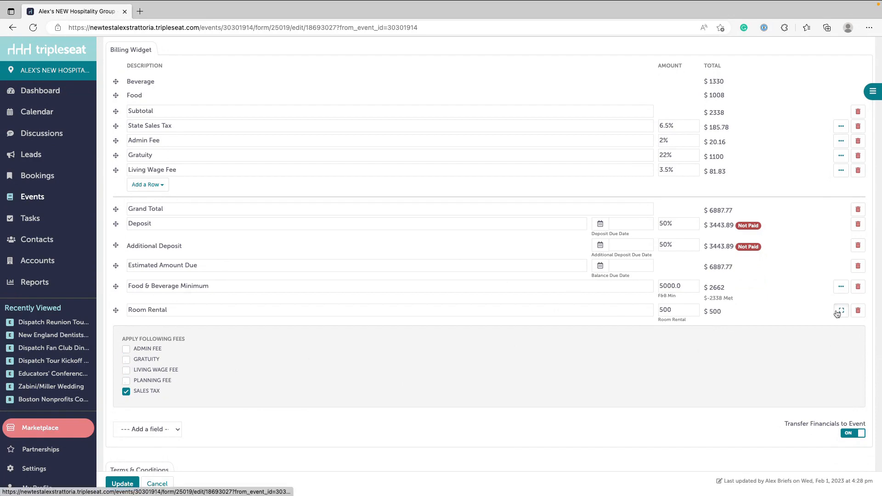
pyautogui.click(838, 313)
# - Recheck the fees applied to the Food & Beverage Minimum and save the updated Contract & Event Order document
pyautogui.click(842, 289)
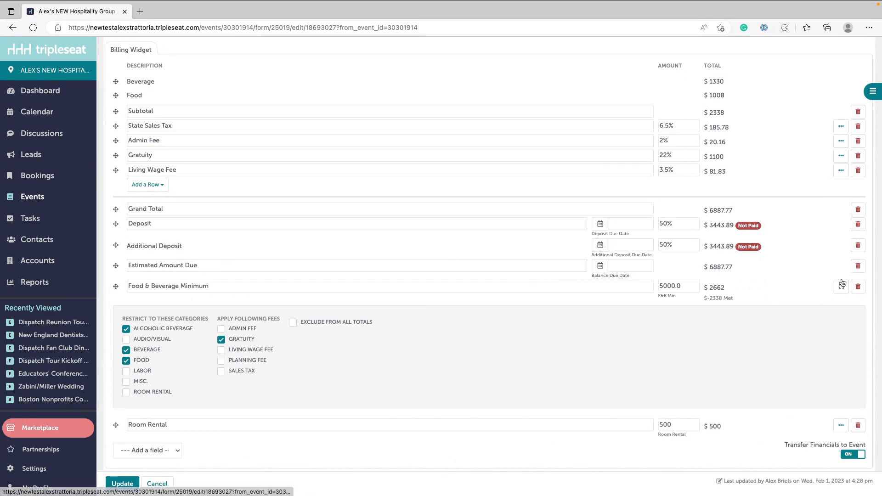
pyautogui.click(840, 288)
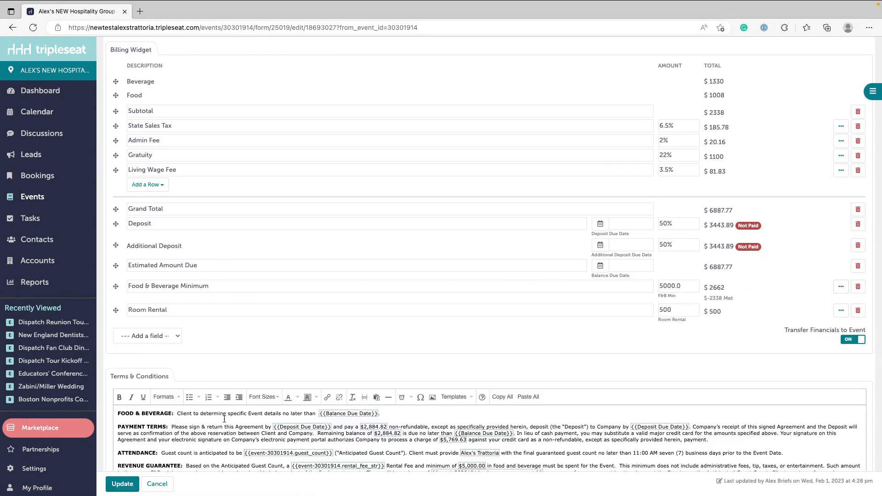
pyautogui.click(123, 485)
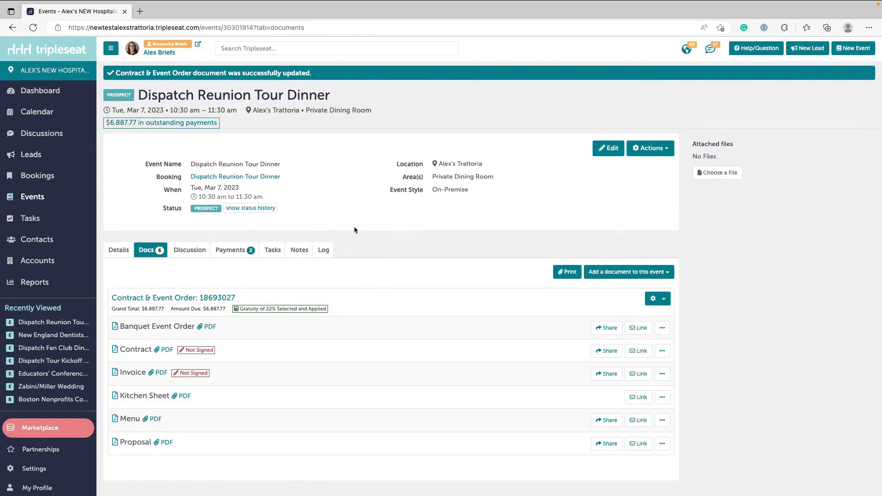
# - Go to the reports and examine the available Event and Booking reports and their saved versions
pyautogui.click(33, 284)
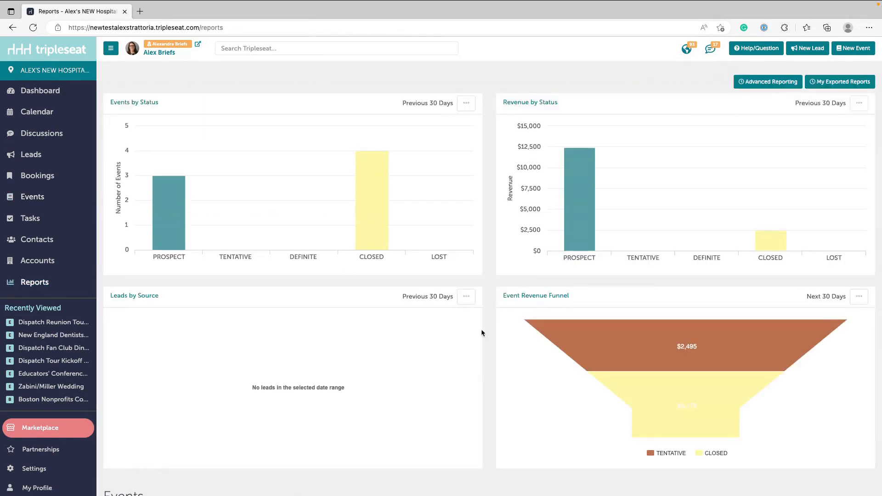
pyautogui.scroll(-4, 481, 329)
pyautogui.scroll(-5, 482, 332)
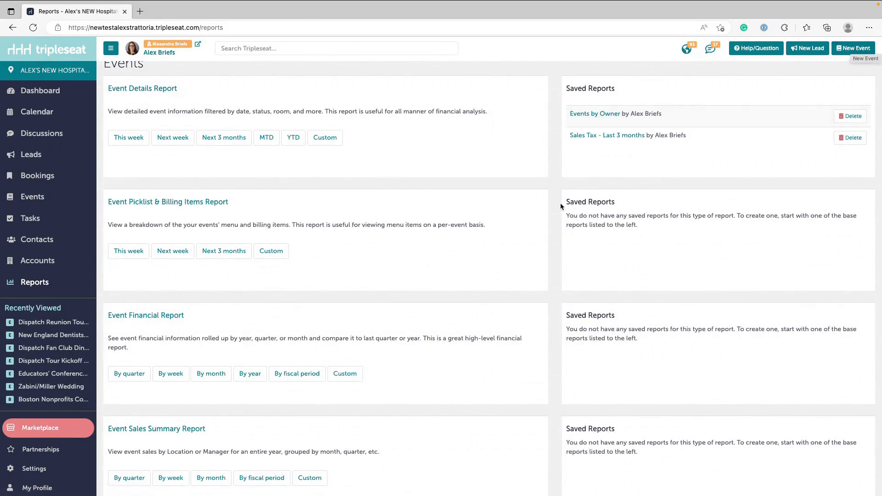
pyautogui.scroll(1, 561, 204)
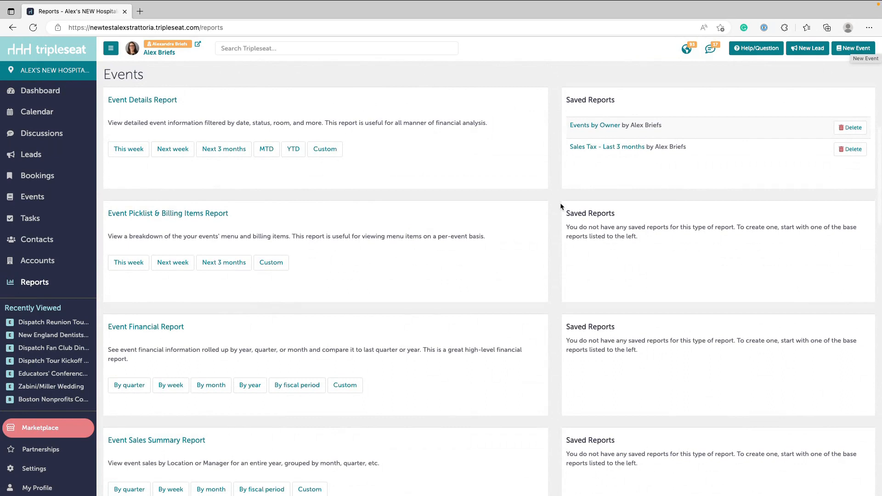
pyautogui.scroll(-1, 560, 204)
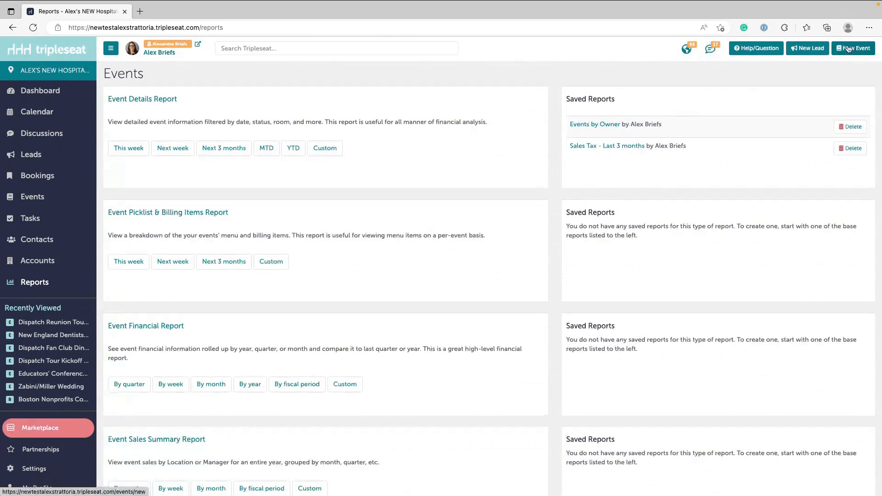
pyautogui.scroll(-1, 573, 226)
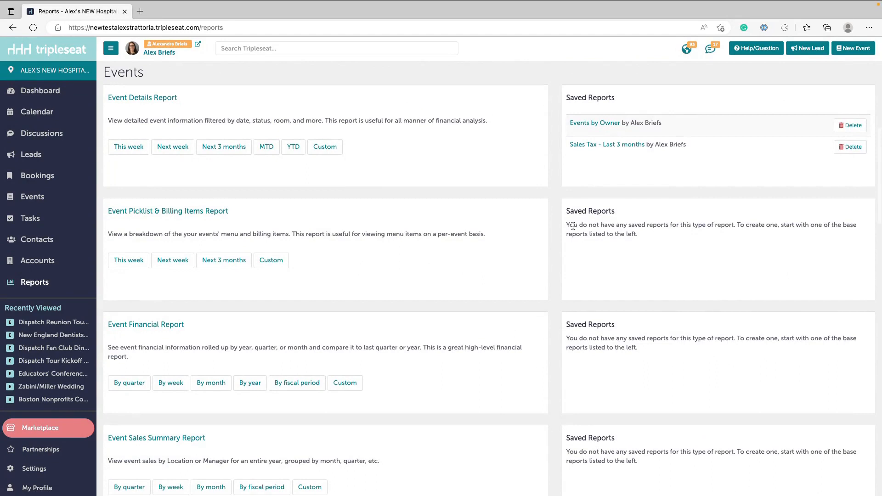
pyautogui.scroll(-8, 573, 226)
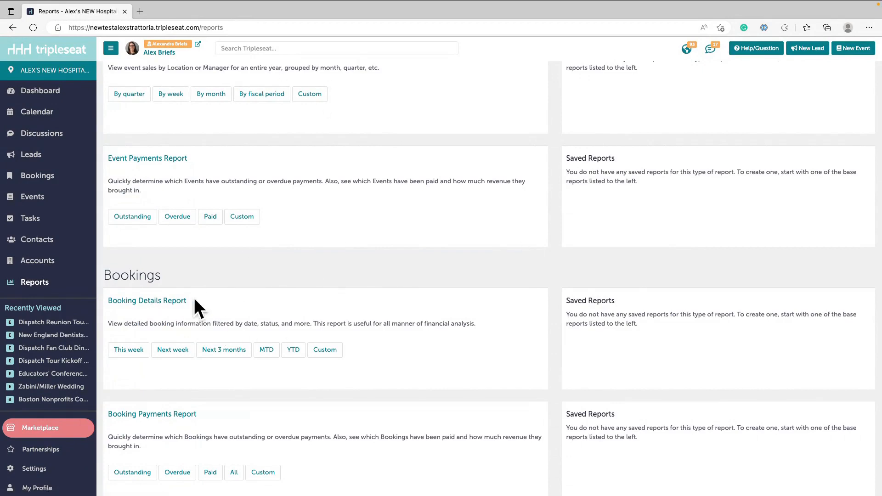
pyautogui.scroll(7, 326, 301)
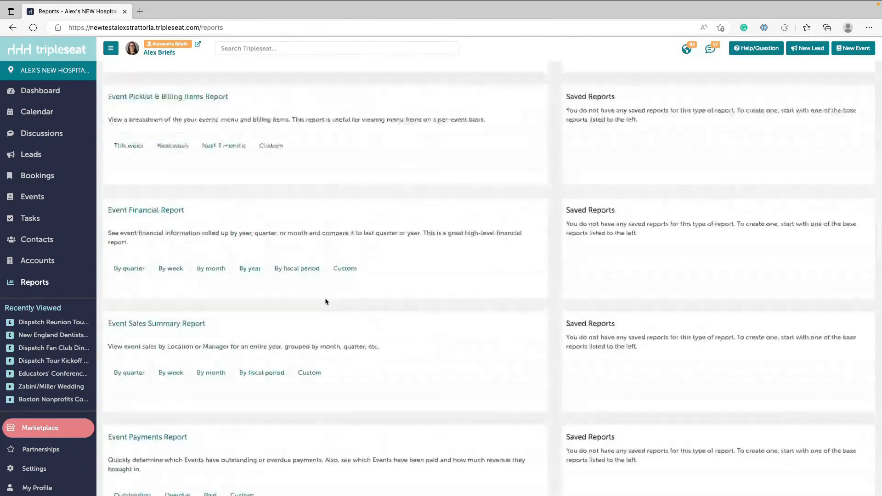
pyautogui.scroll(2, 325, 301)
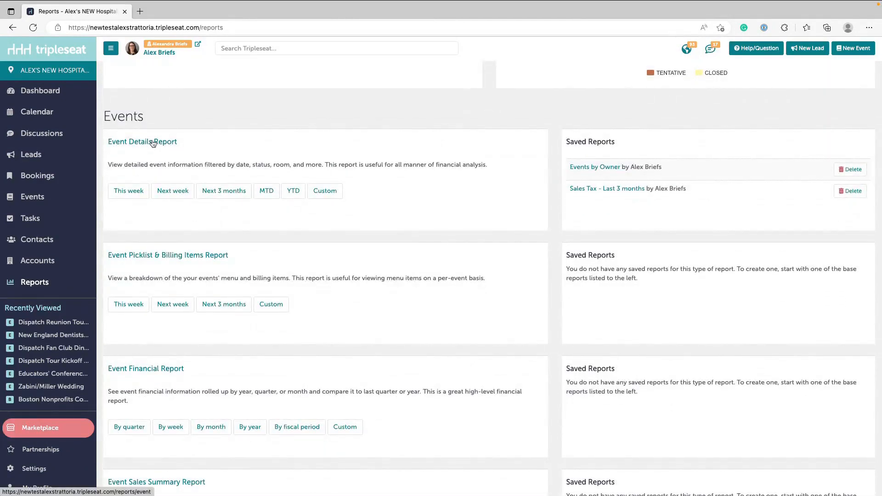
# - Start a custom Event Details Report with the event date set to Past 3 Months and the Definite and Closed statuses
pyautogui.click(324, 190)
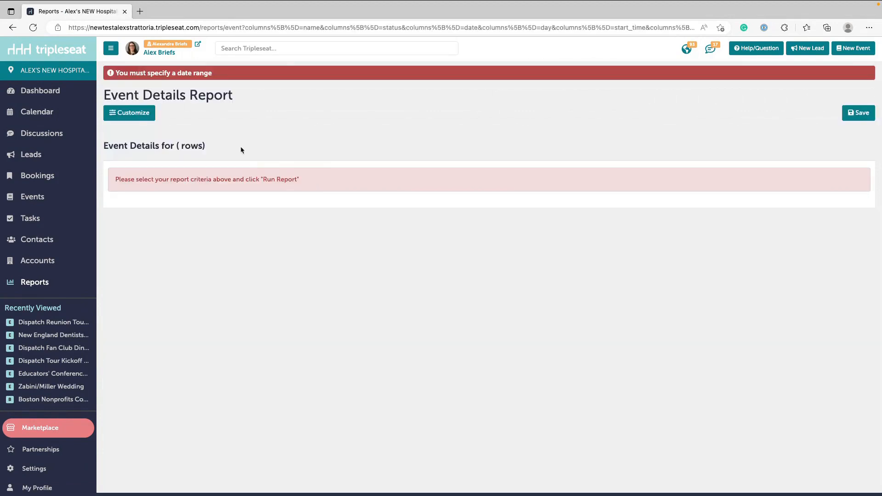
pyautogui.click(138, 116)
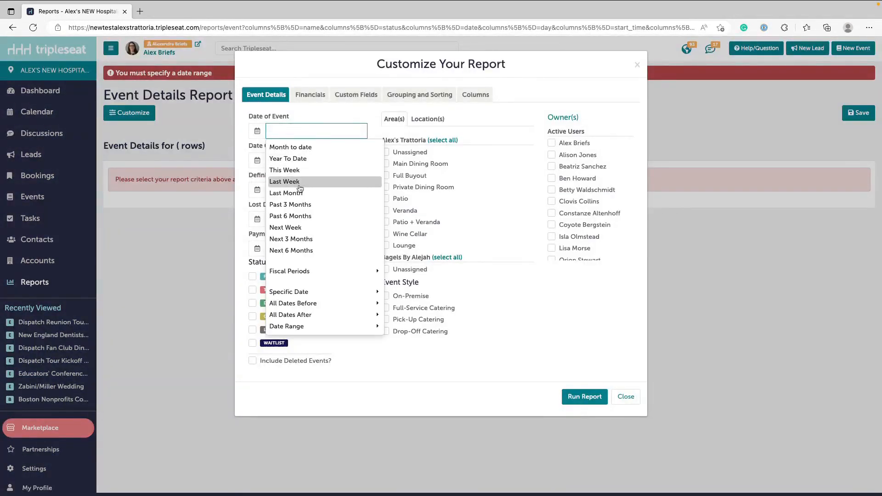
pyautogui.click(296, 205)
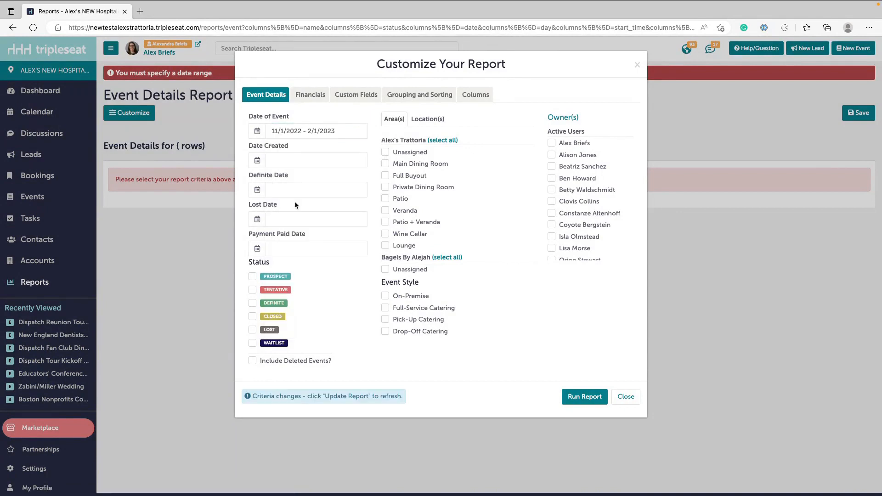
pyautogui.click(253, 304)
pyautogui.click(253, 317)
# - Remove the item category totals and both Other Totals from the report's selected columns, keeping Living Wage Fee Totals as the final column
pyautogui.click(486, 95)
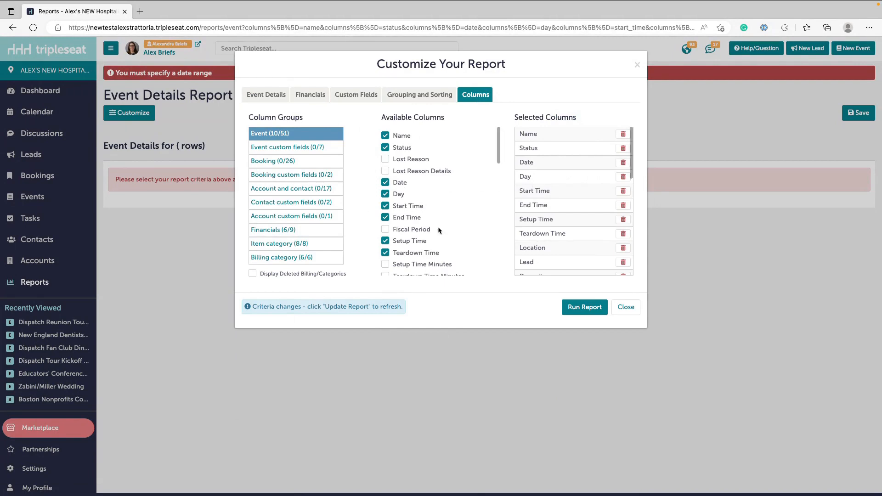
pyautogui.scroll(-10, 578, 224)
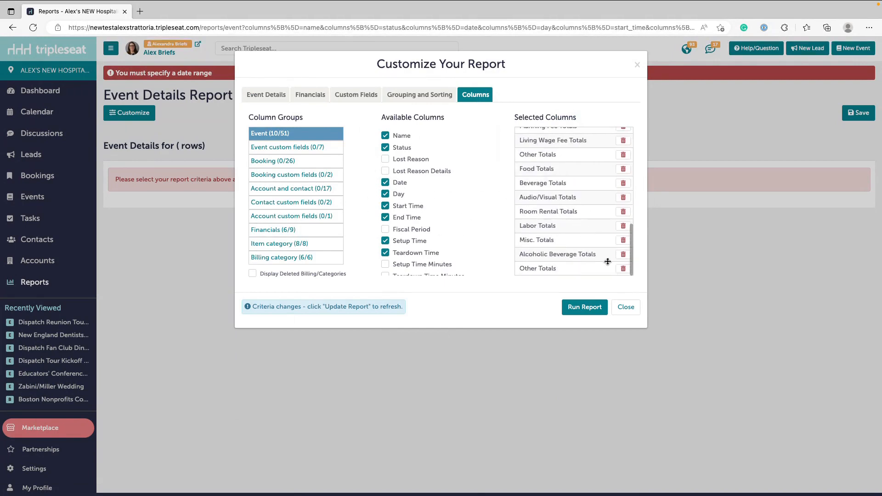
pyautogui.click(623, 269)
pyautogui.click(623, 269)
pyautogui.click(623, 268)
pyautogui.click(623, 268)
pyautogui.click(623, 269)
pyautogui.click(623, 268)
pyautogui.click(623, 268)
pyautogui.click(623, 269)
pyautogui.click(624, 268)
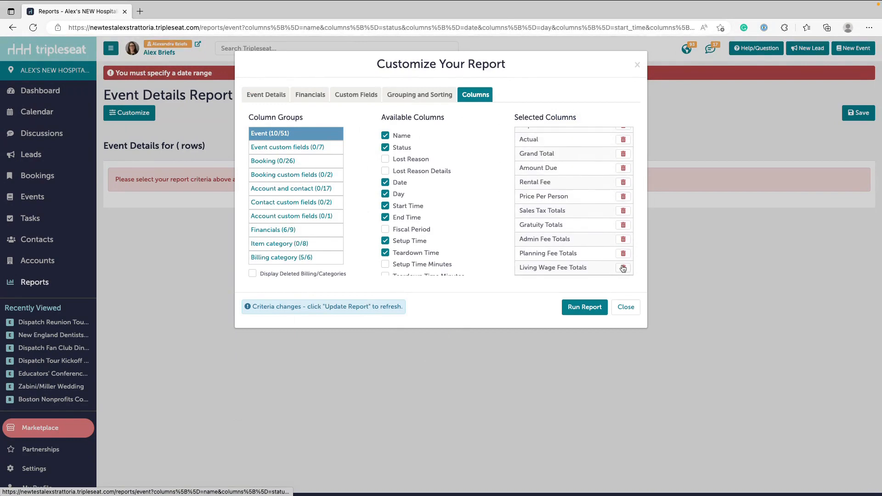
# - Remove Price Per Person and Planning Fee Totals from the report's selected columns
pyautogui.scroll(1, 618, 198)
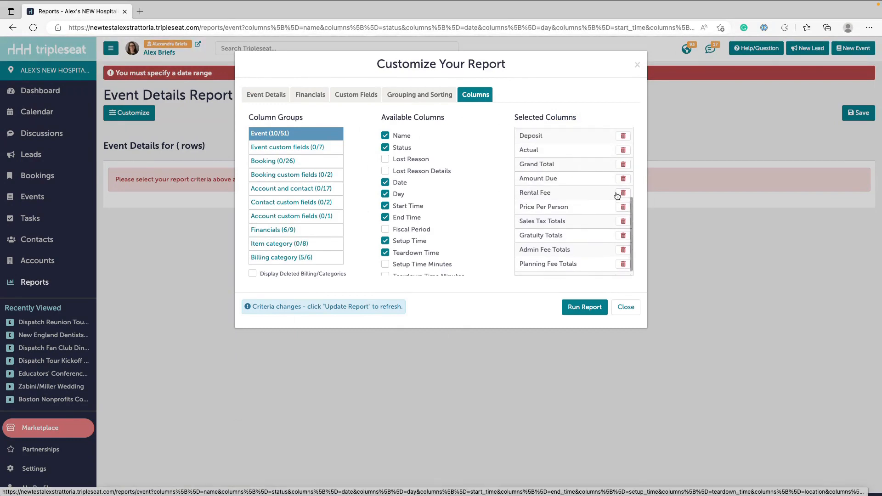
pyautogui.click(622, 206)
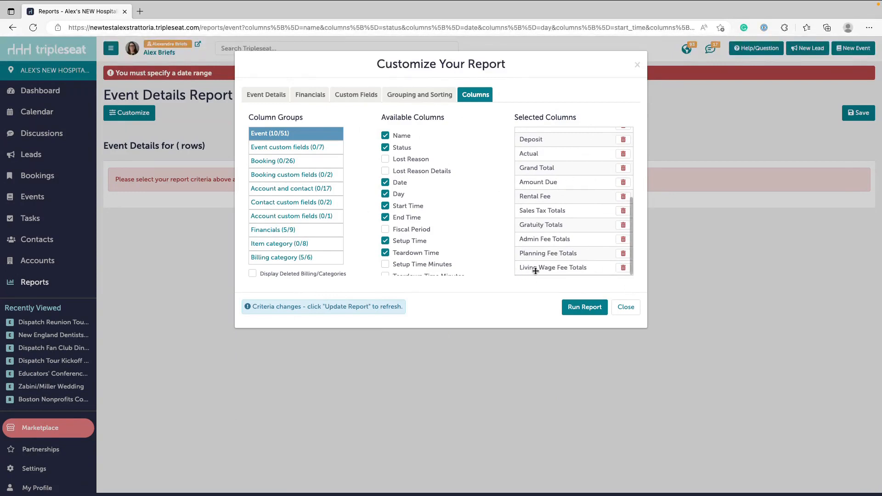
pyautogui.scroll(1, 616, 270)
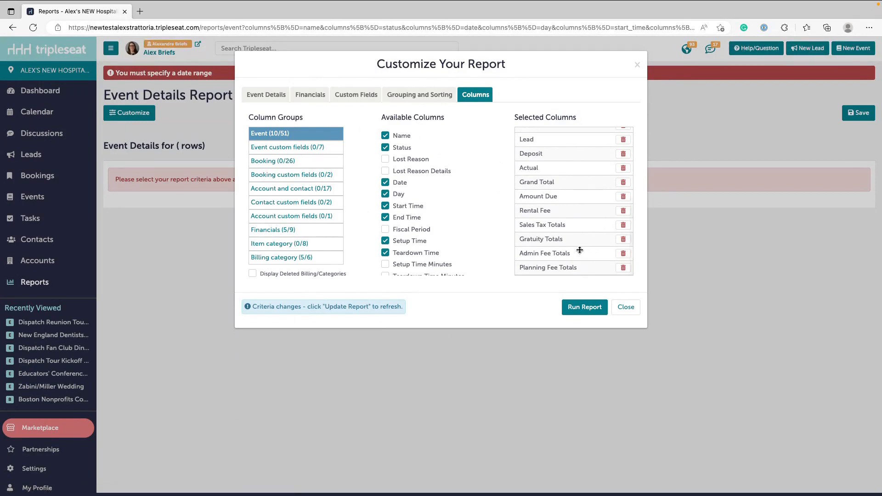
pyautogui.click(621, 271)
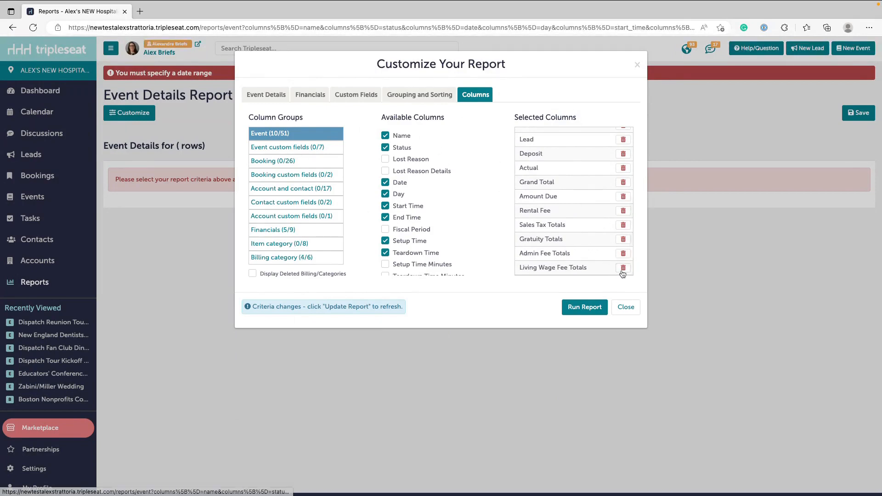
# - Remove Living Wage Fee Totals, Rental Fee, Deposit and Lead from the report's selected columns
pyautogui.click(624, 269)
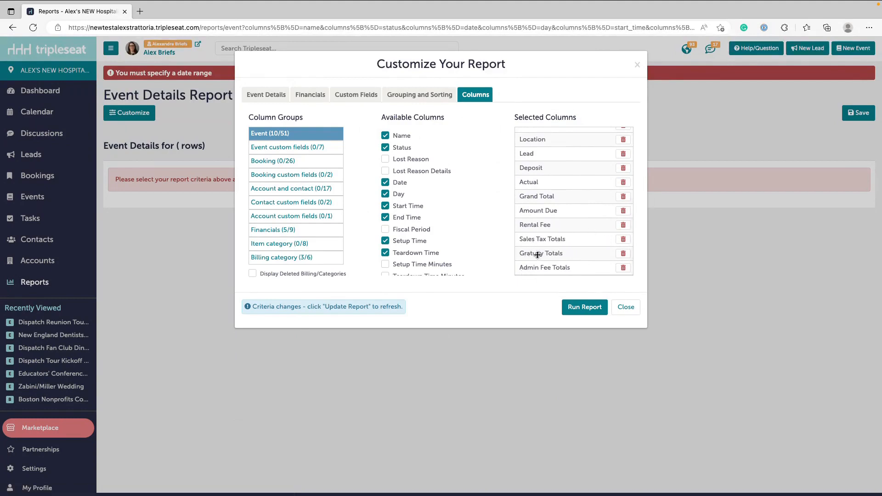
pyautogui.click(623, 225)
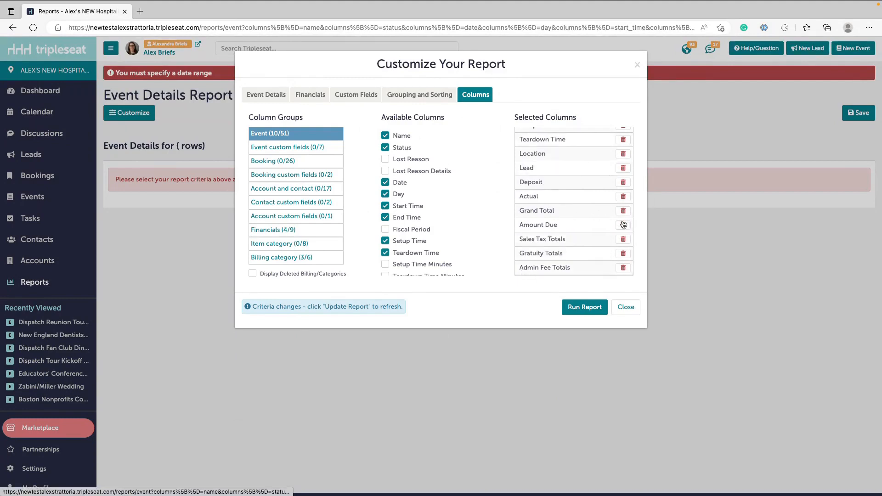
pyautogui.click(623, 182)
pyautogui.click(624, 182)
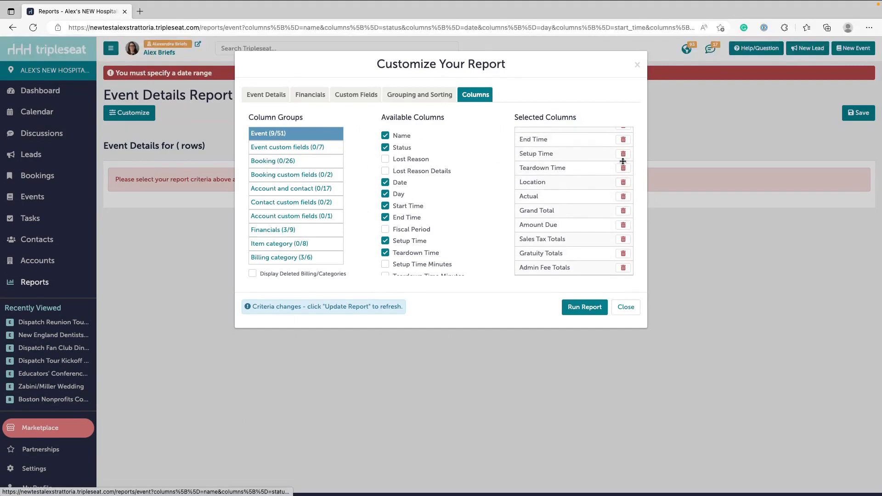
# - Remove Teardown Time, Day, Start Time, End Time and Setup Time from the report's selected columns
pyautogui.click(624, 167)
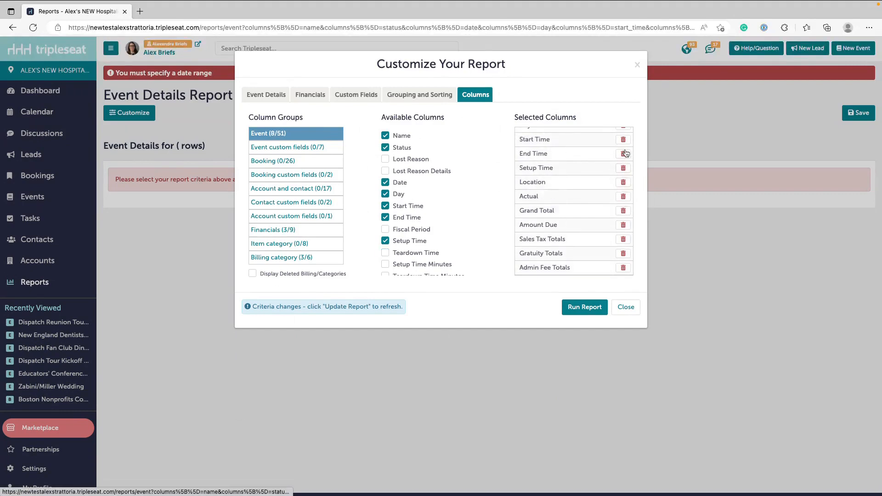
pyautogui.click(623, 174)
pyautogui.click(624, 174)
pyautogui.click(624, 174)
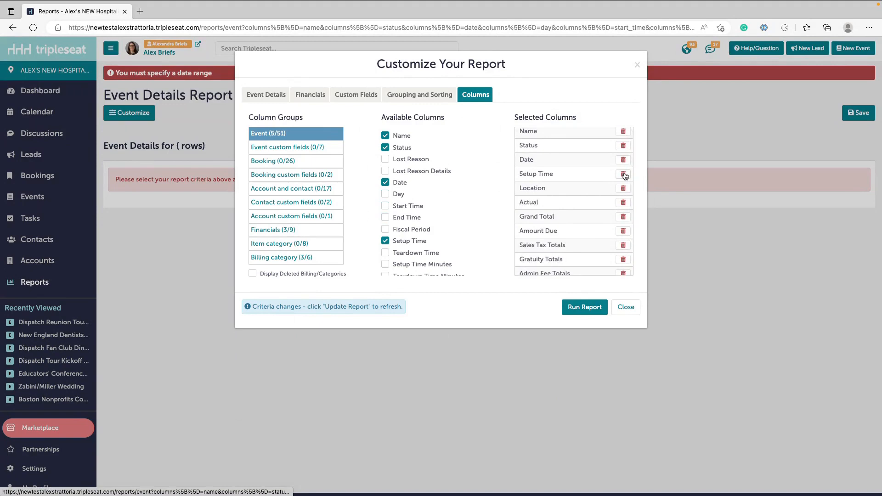
pyautogui.click(623, 176)
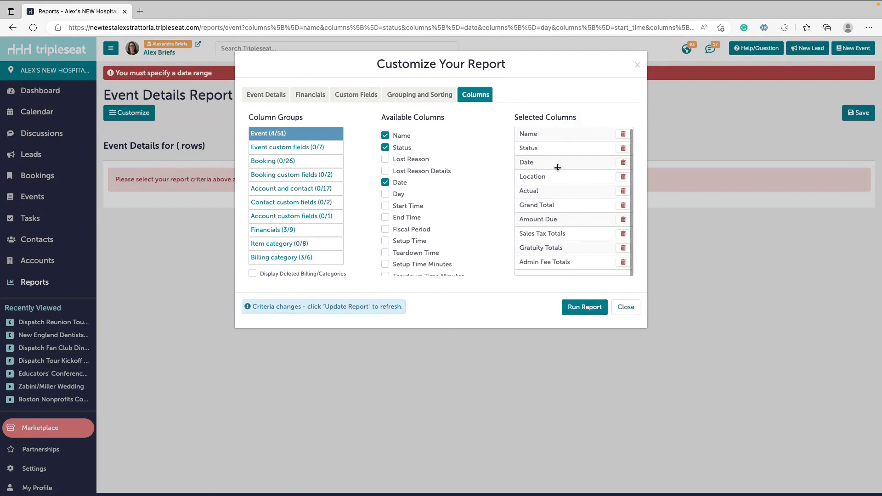
# - Run the customized Event Details Report and look over the tax, gratuity and admin fee totals per event
pyautogui.click(586, 307)
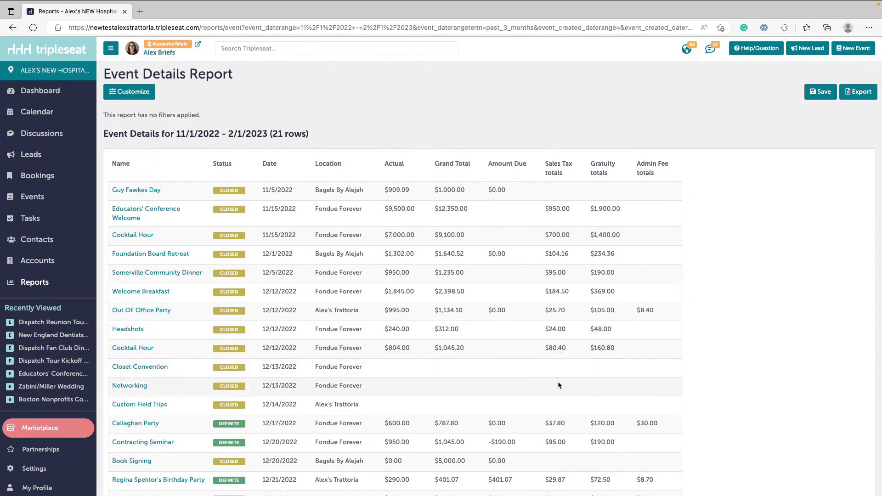
pyautogui.scroll(-1, 565, 432)
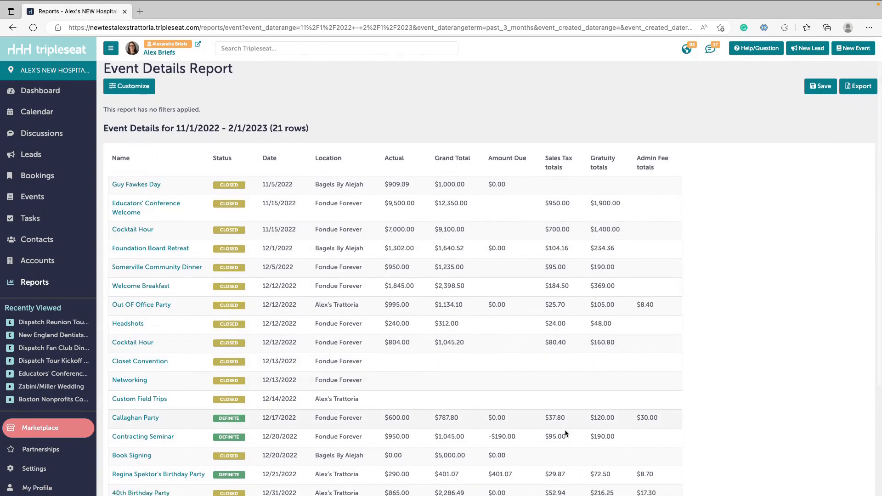
pyautogui.scroll(1, 565, 434)
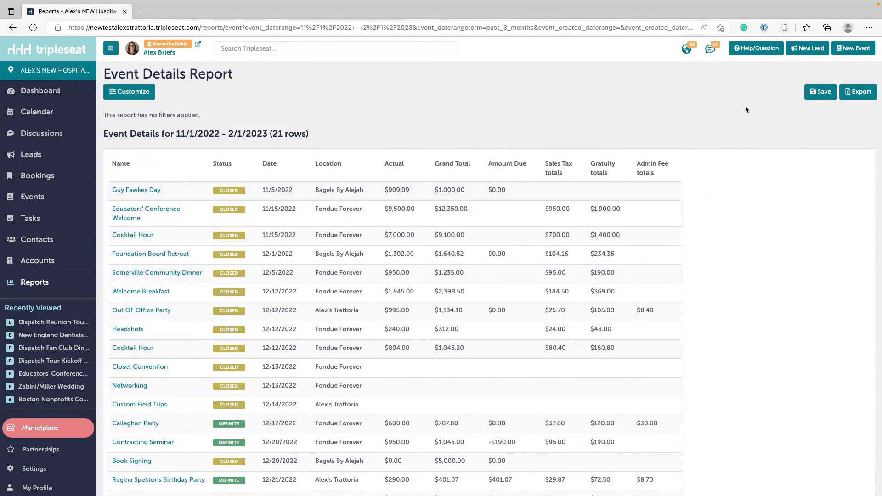
# - Start saving the results as a new report named "Tax and Gratuity - Last 3 Months"
pyautogui.click(817, 98)
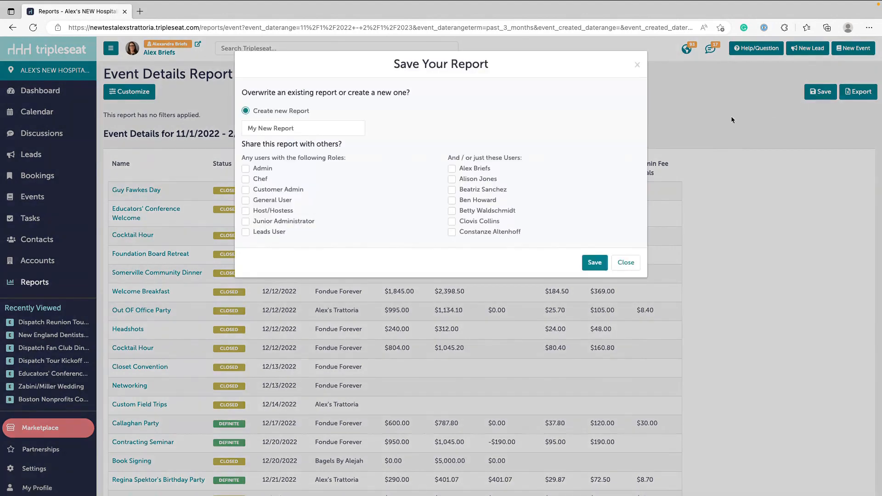
pyautogui.tripleClick(352, 128)
pyautogui.write('T')
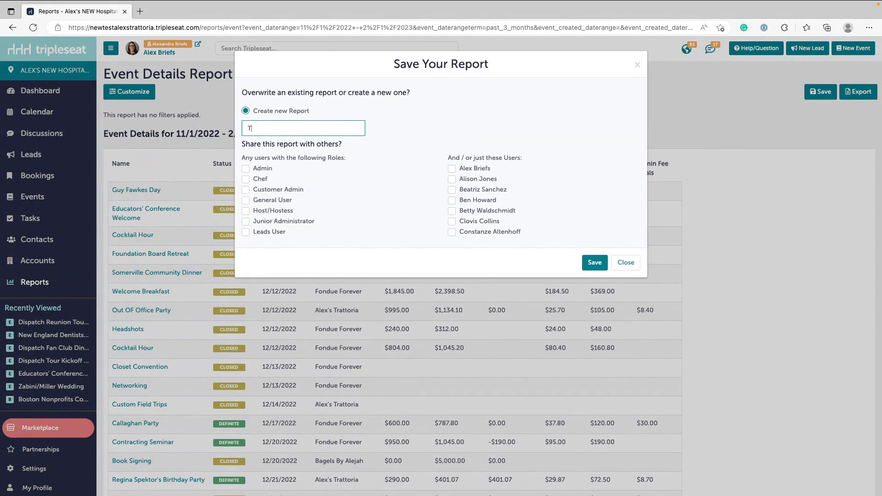
pyautogui.write('ax and Gratuity - Last 3 Months')
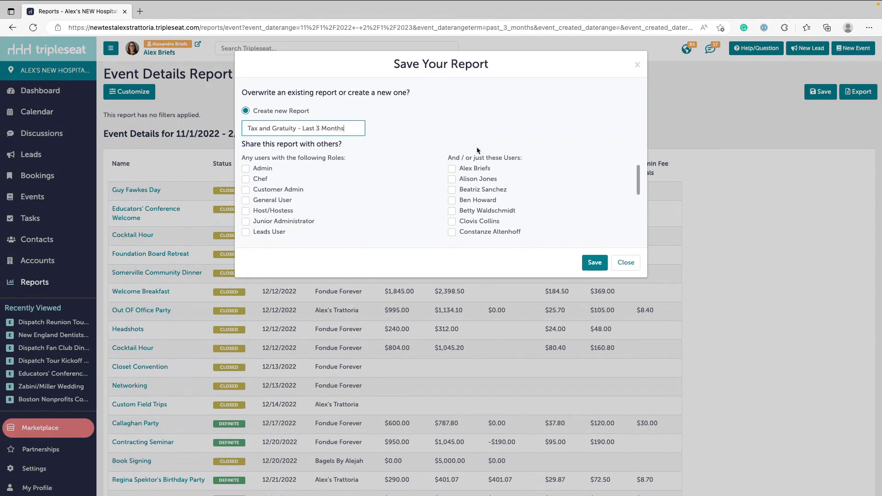
# - Share the new report with the third listed individual user and save it
pyautogui.click(452, 191)
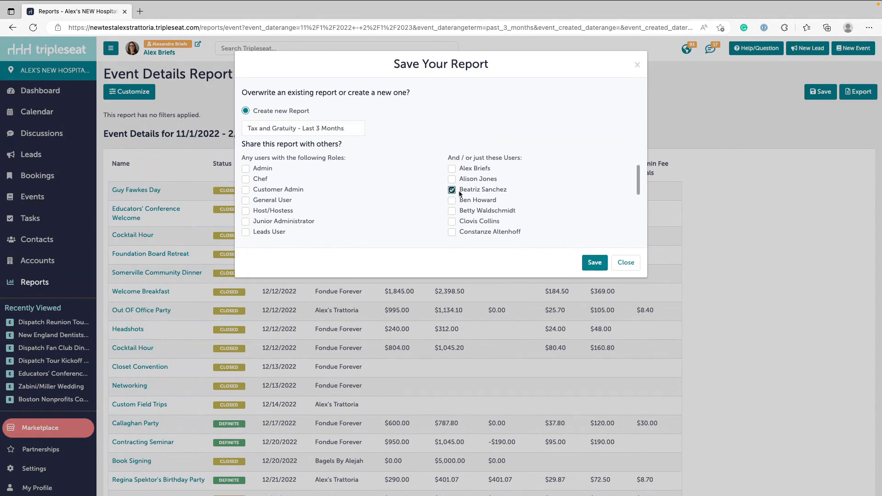
pyautogui.click(595, 264)
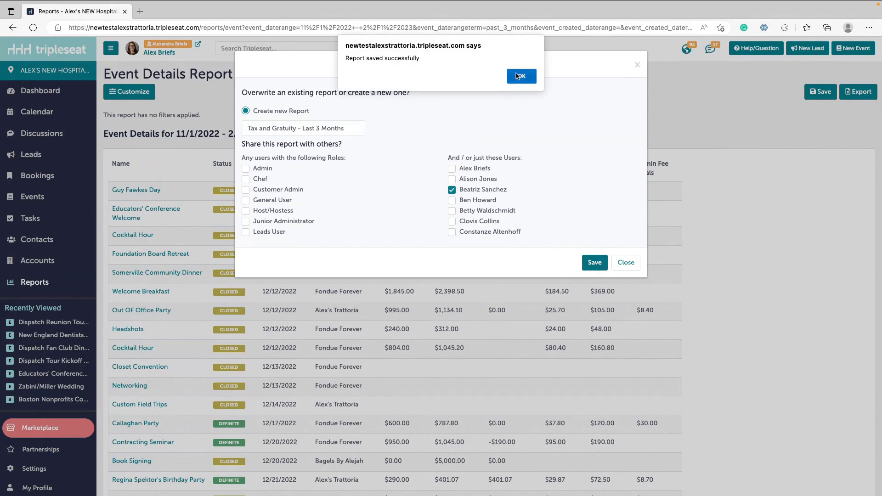
pyautogui.click(519, 74)
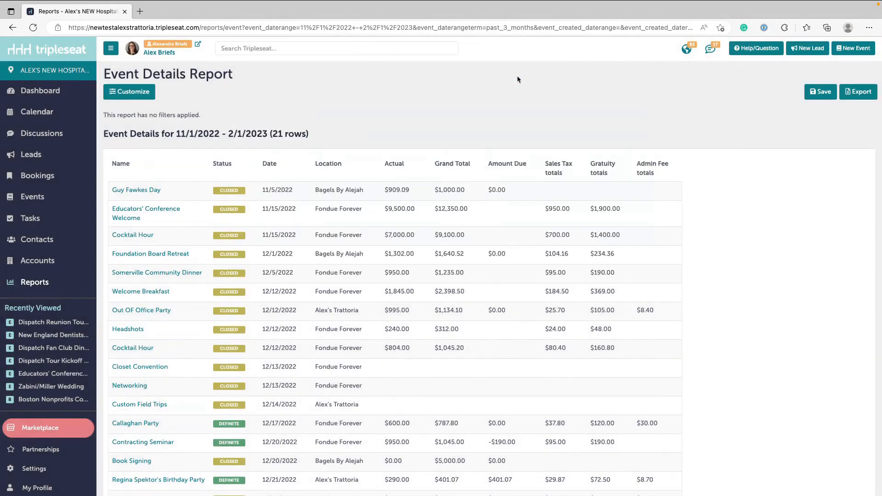
# - Return to the reports overview and examine the saved reports listed for the Event Details Report
pyautogui.click(40, 283)
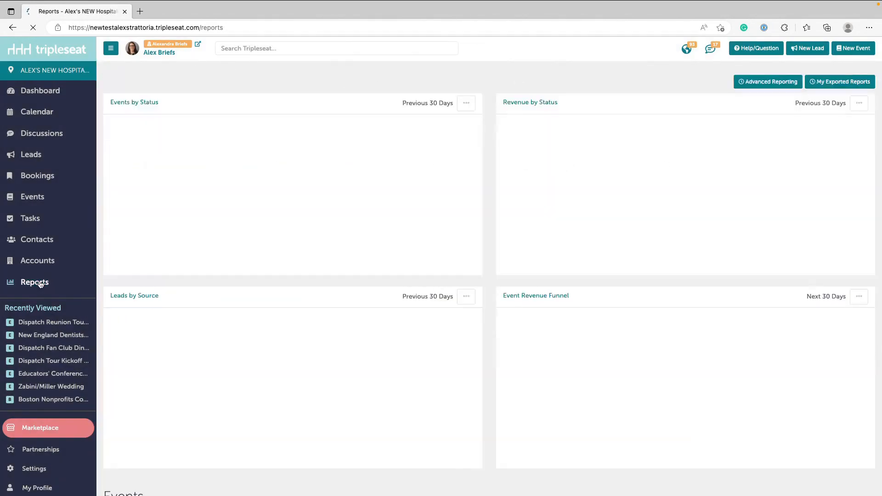
pyautogui.scroll(-4, 437, 334)
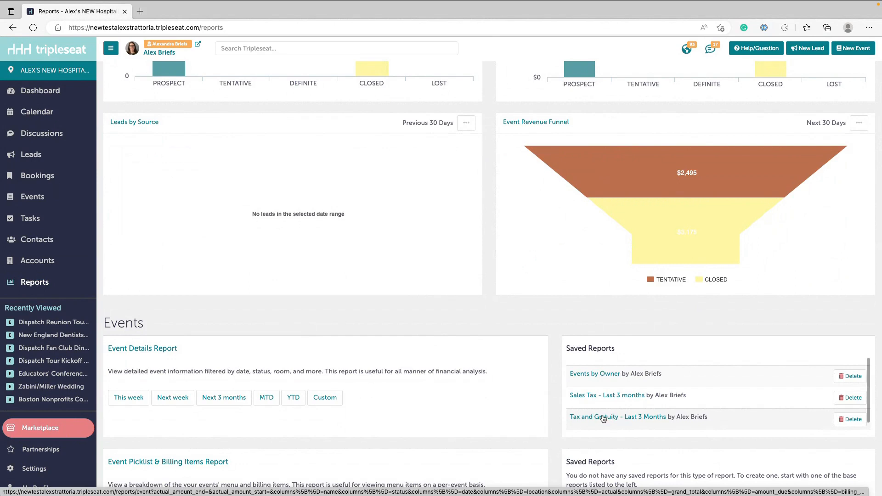
pyautogui.scroll(-1, 603, 418)
pyautogui.scroll(-1, 534, 437)
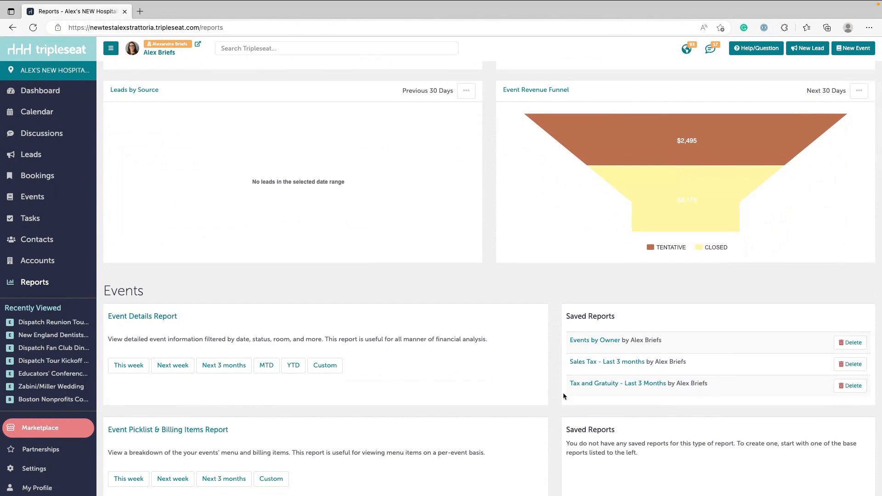
pyautogui.scroll(-2, 570, 291)
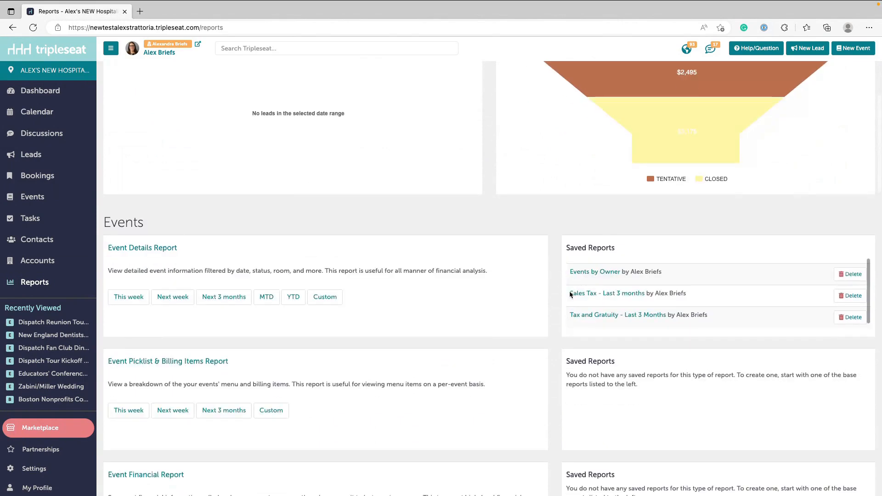
pyautogui.scroll(-4, 569, 291)
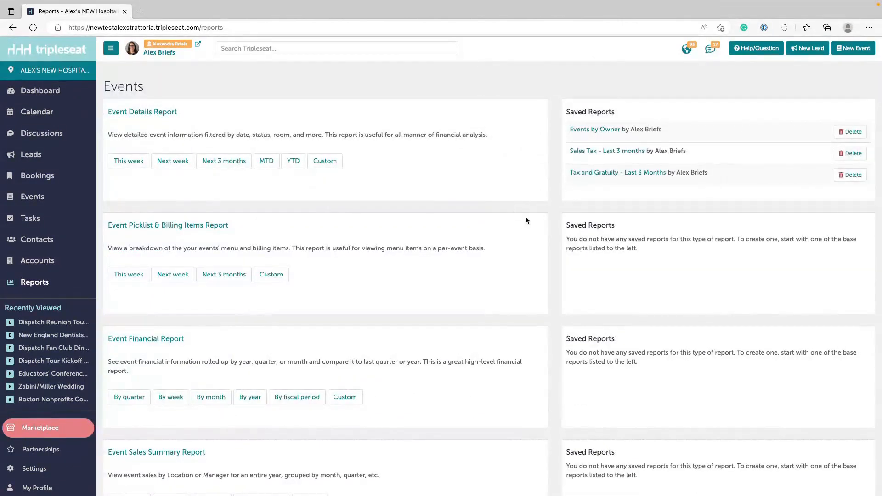